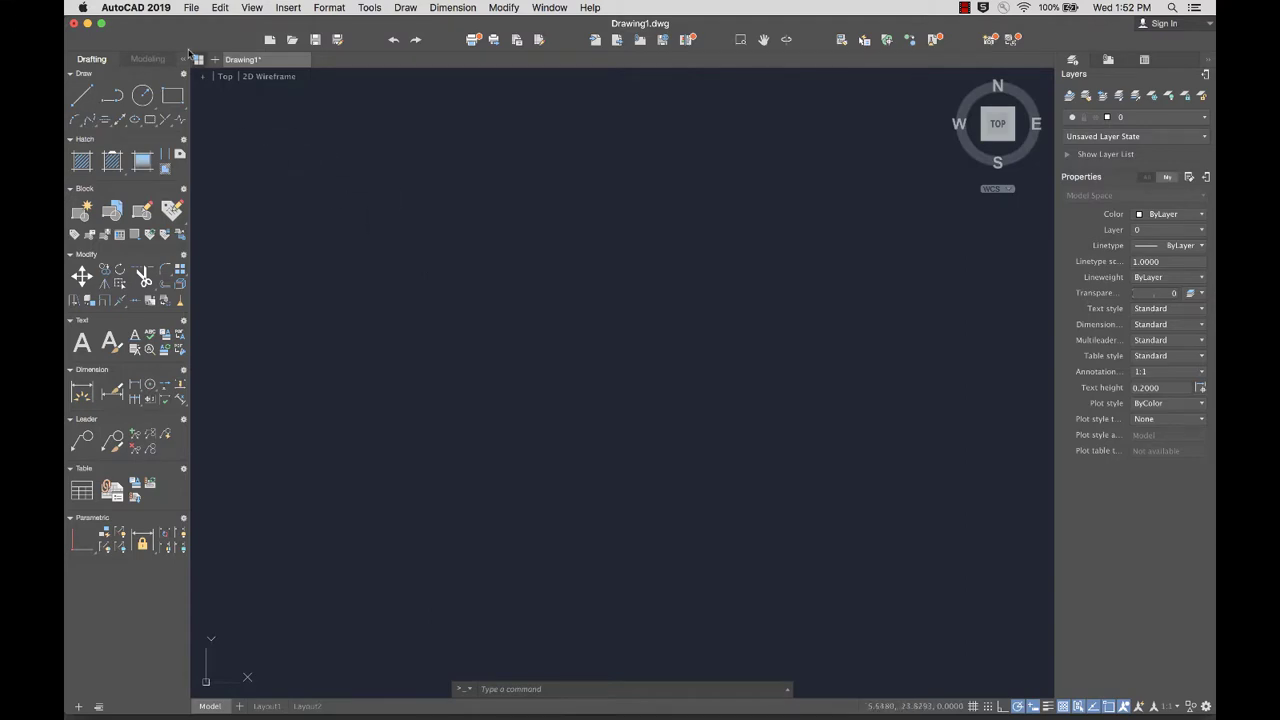
- Set the General language preference to 日本語 (Japanese) and apply it
{"action": "left_click", "coordinate": [138, 9]}
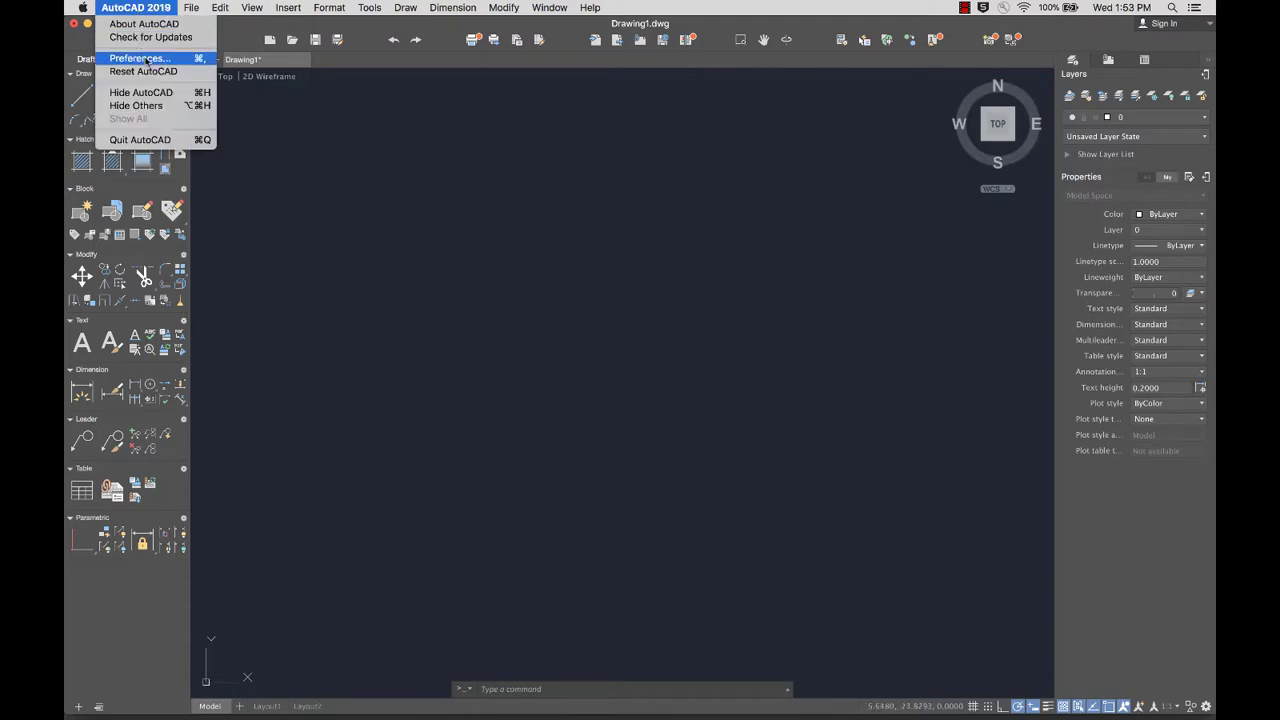
{"action": "left_click", "coordinate": [146, 58]}
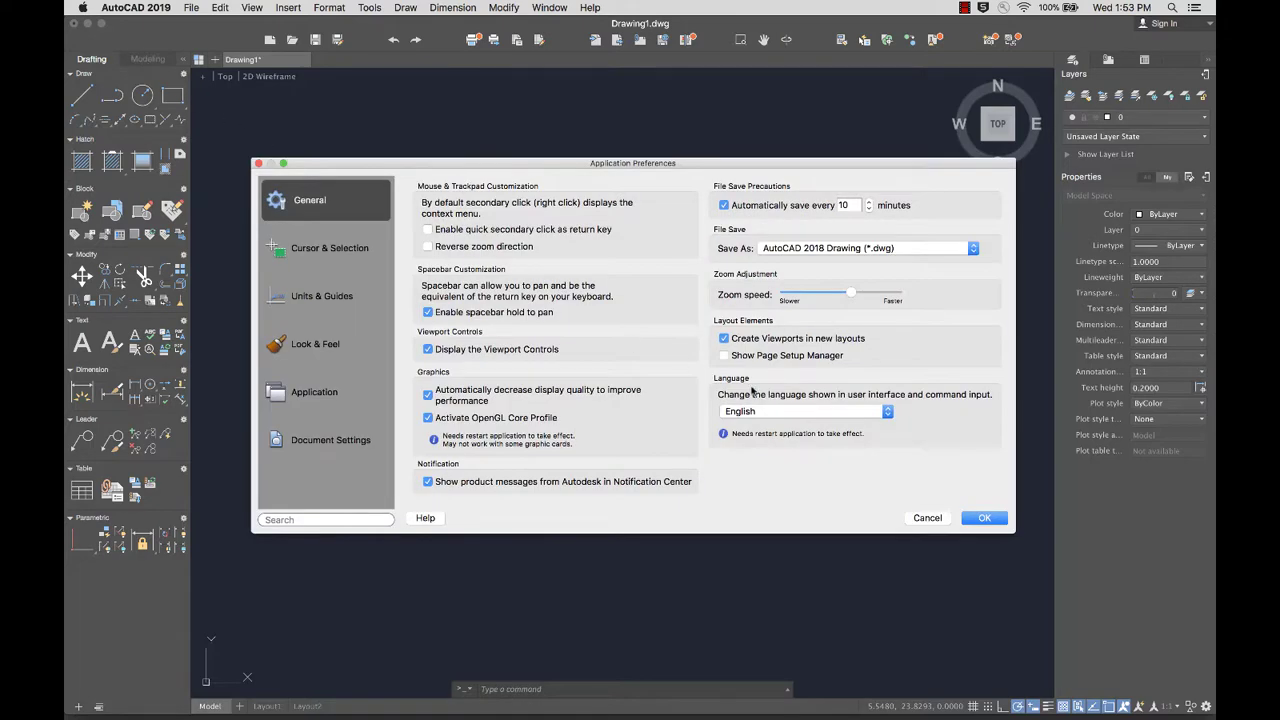
{"action": "left_click", "coordinate": [847, 418]}
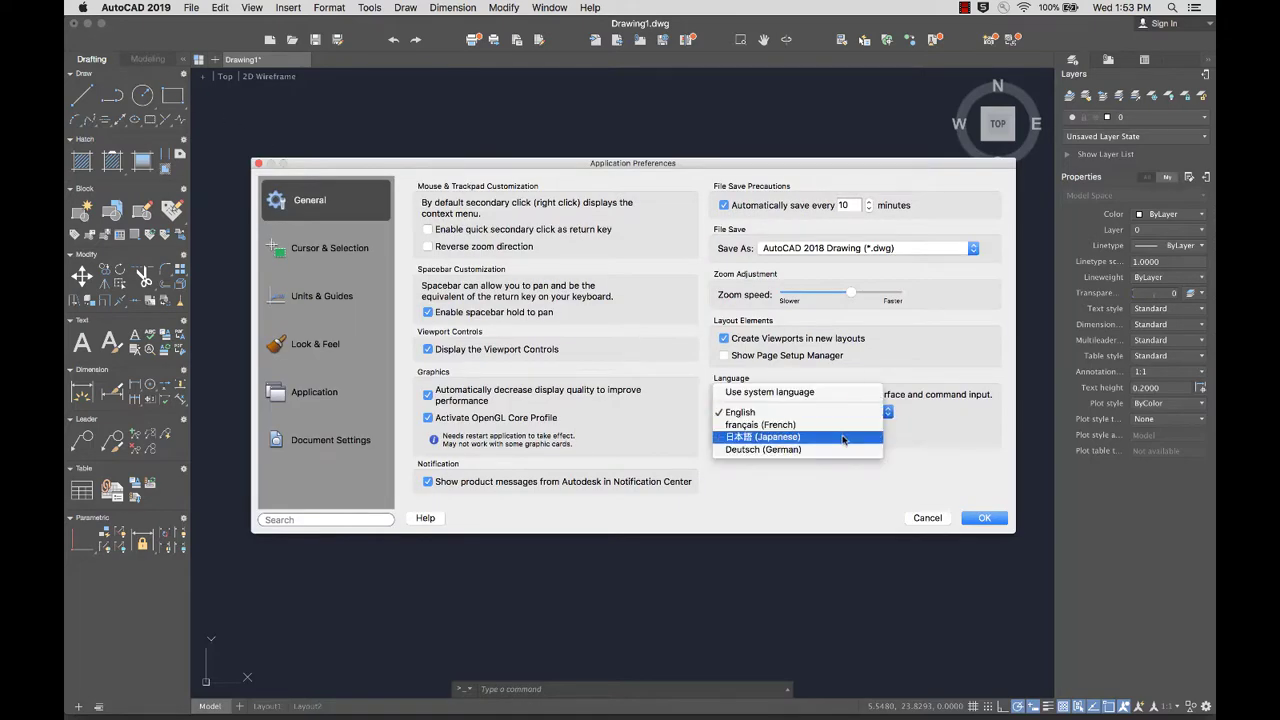
{"action": "left_click", "coordinate": [841, 440]}
{"action": "left_click", "coordinate": [984, 518]}
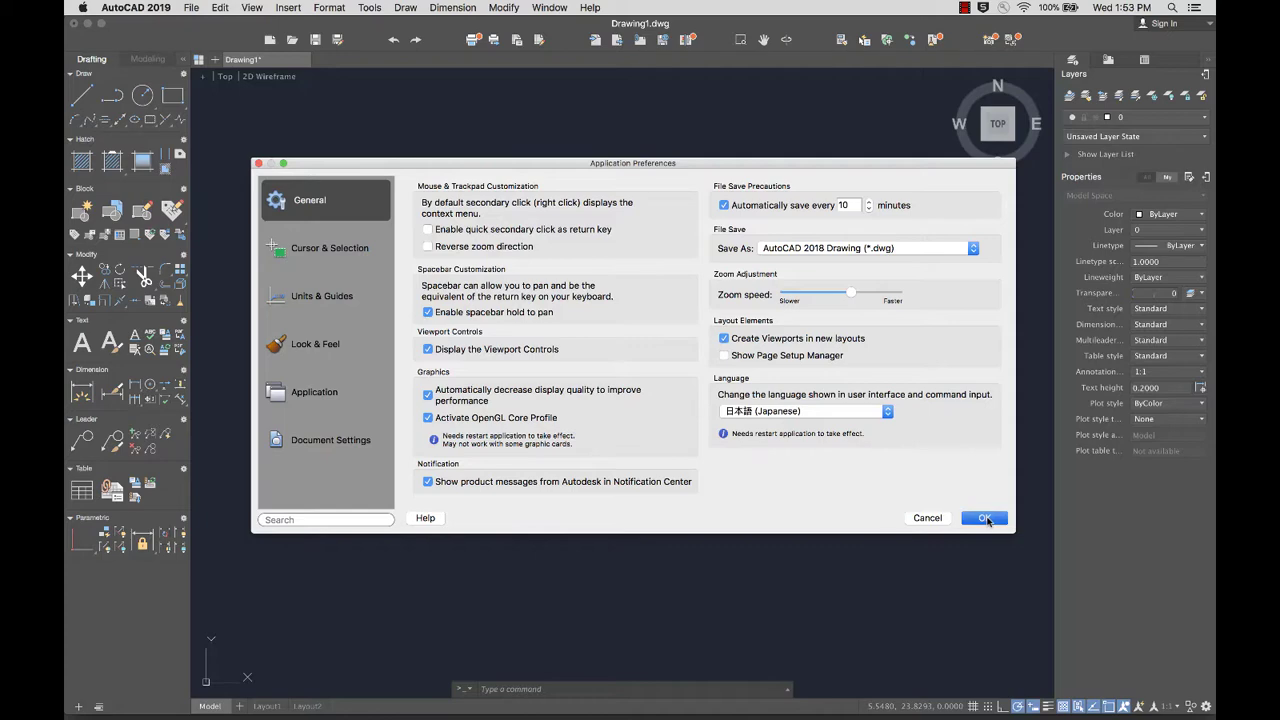
- Quit and relaunch AutoCAD, then start a new drawing from the acad.dwt template
{"action": "left_click", "coordinate": [133, 7]}
{"action": "left_click", "coordinate": [150, 139]}
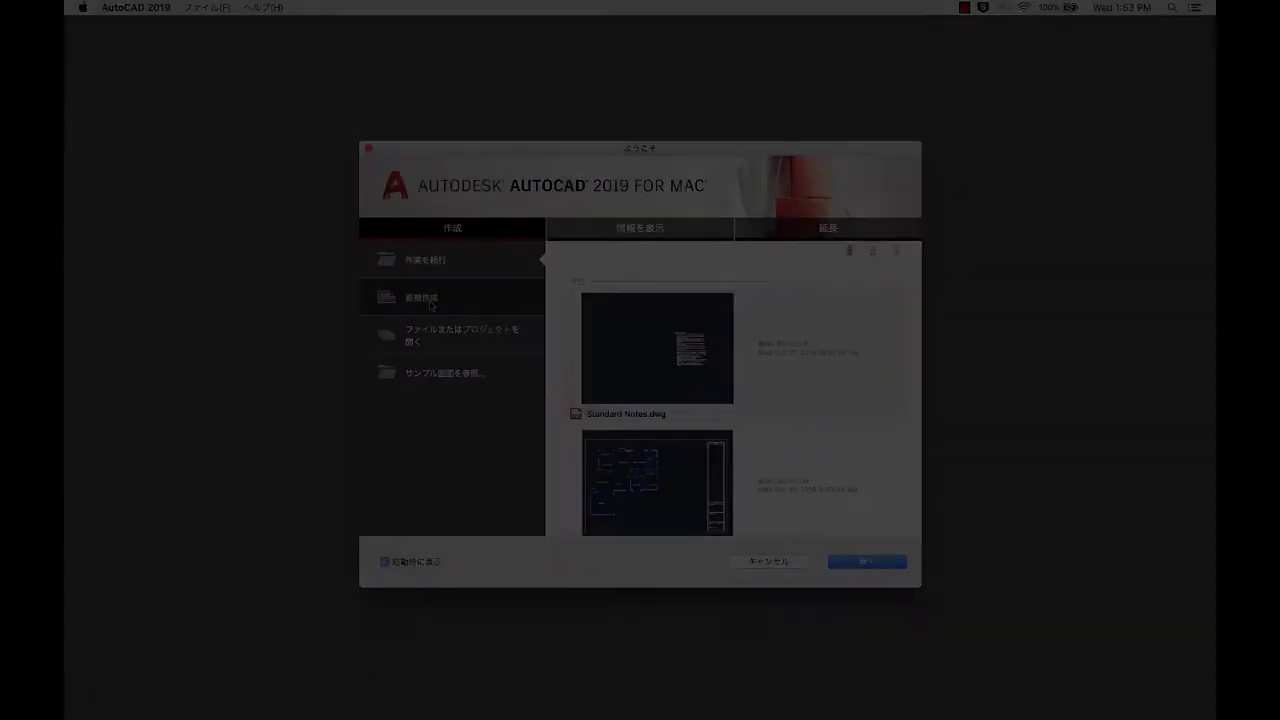
{"action": "left_click", "coordinate": [432, 304]}
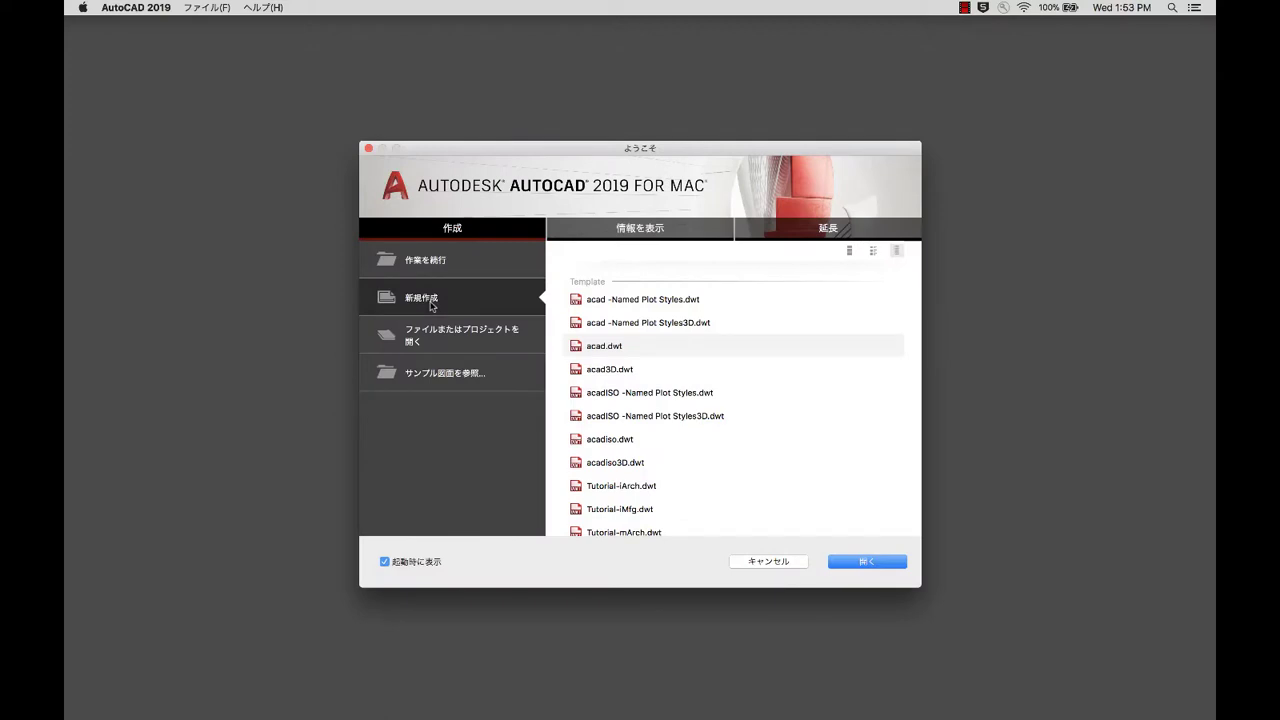
{"action": "left_click", "coordinate": [602, 348]}
{"action": "double_click", "coordinate": [602, 348]}
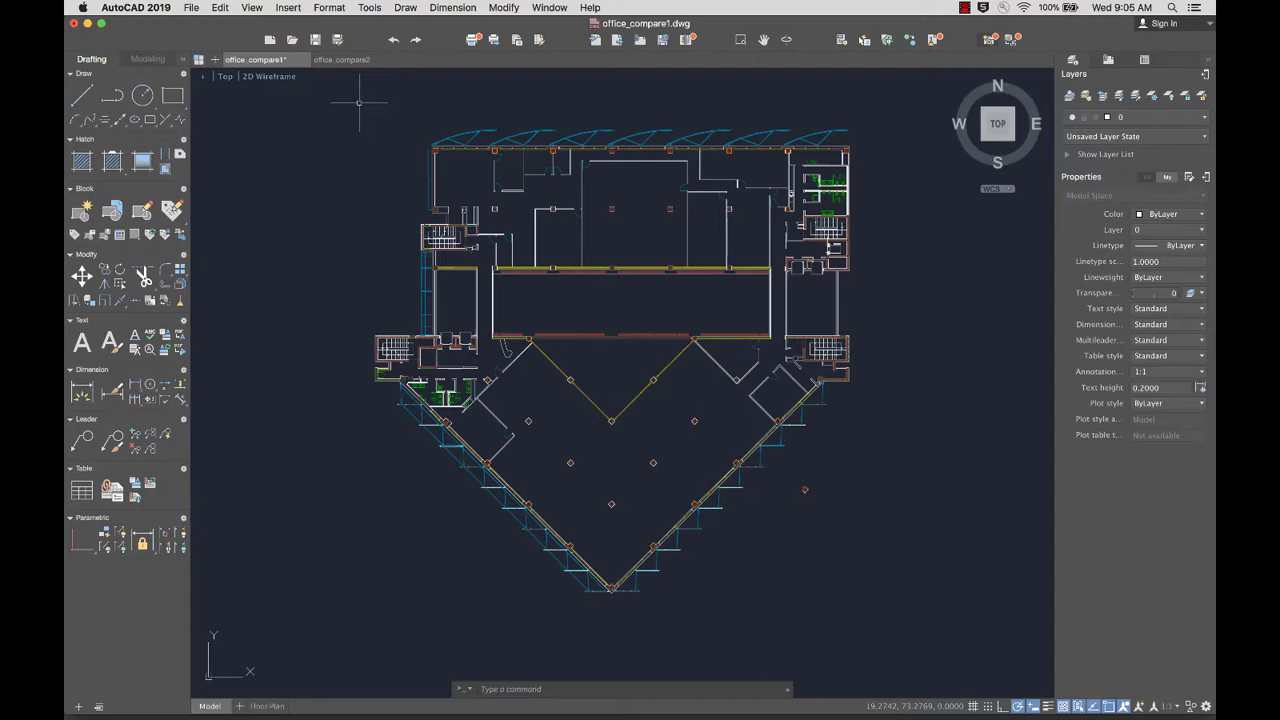
- Switch to the office_compare2 drawing to view it, then close it
{"action": "left_click", "coordinate": [342, 59]}
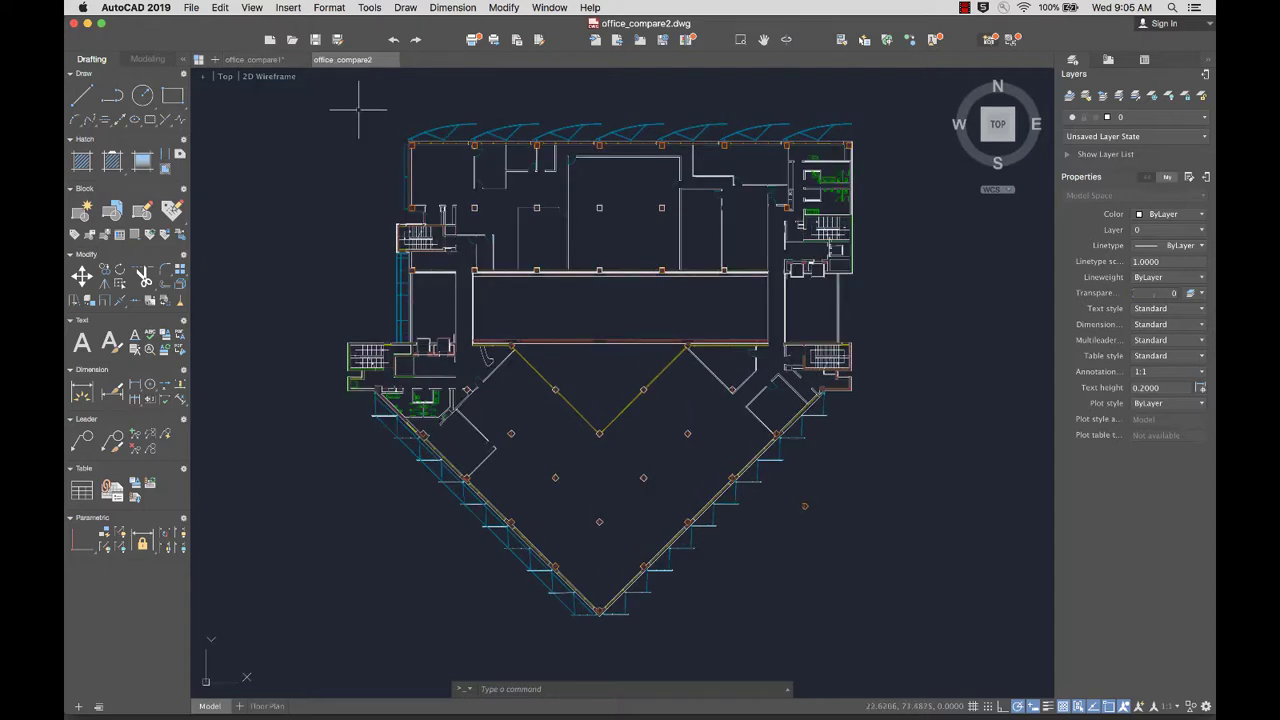
{"action": "left_click", "coordinate": [393, 60]}
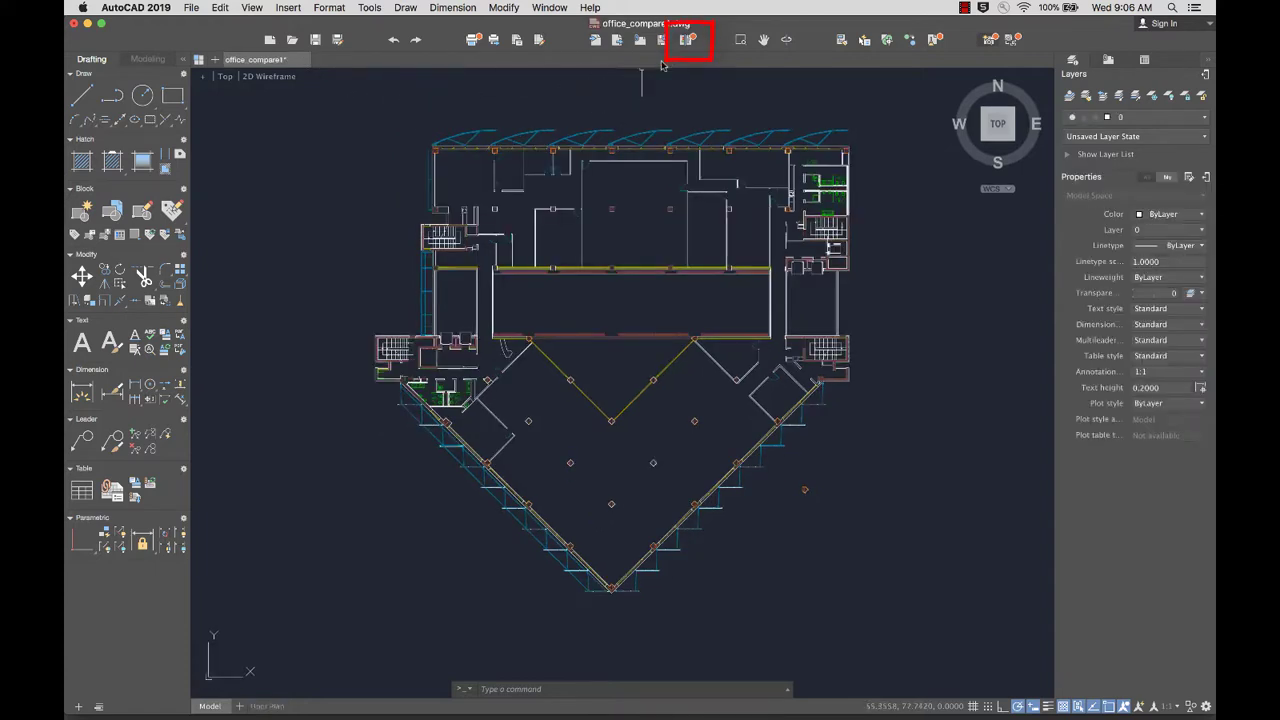
- Run DWG Compare with office_compare2.dwg selected as the second drawing (DWG2)
{"action": "left_click", "coordinate": [686, 40]}
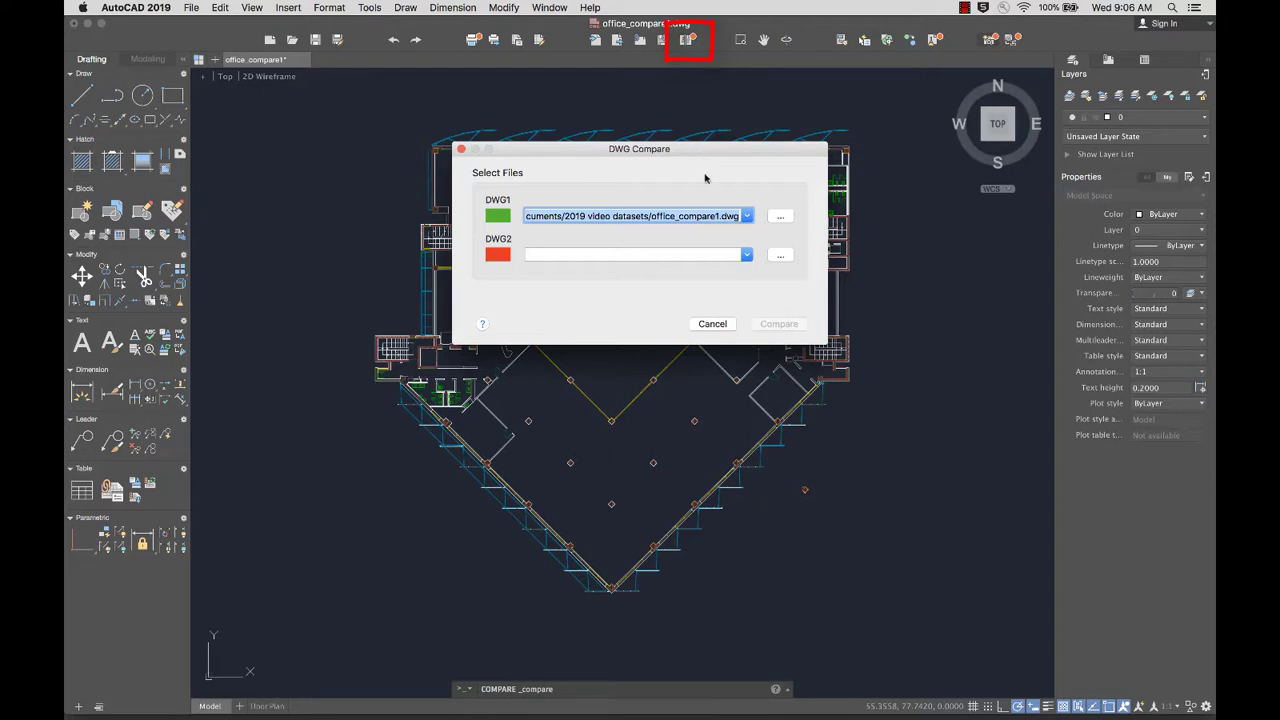
{"action": "left_click", "coordinate": [780, 254]}
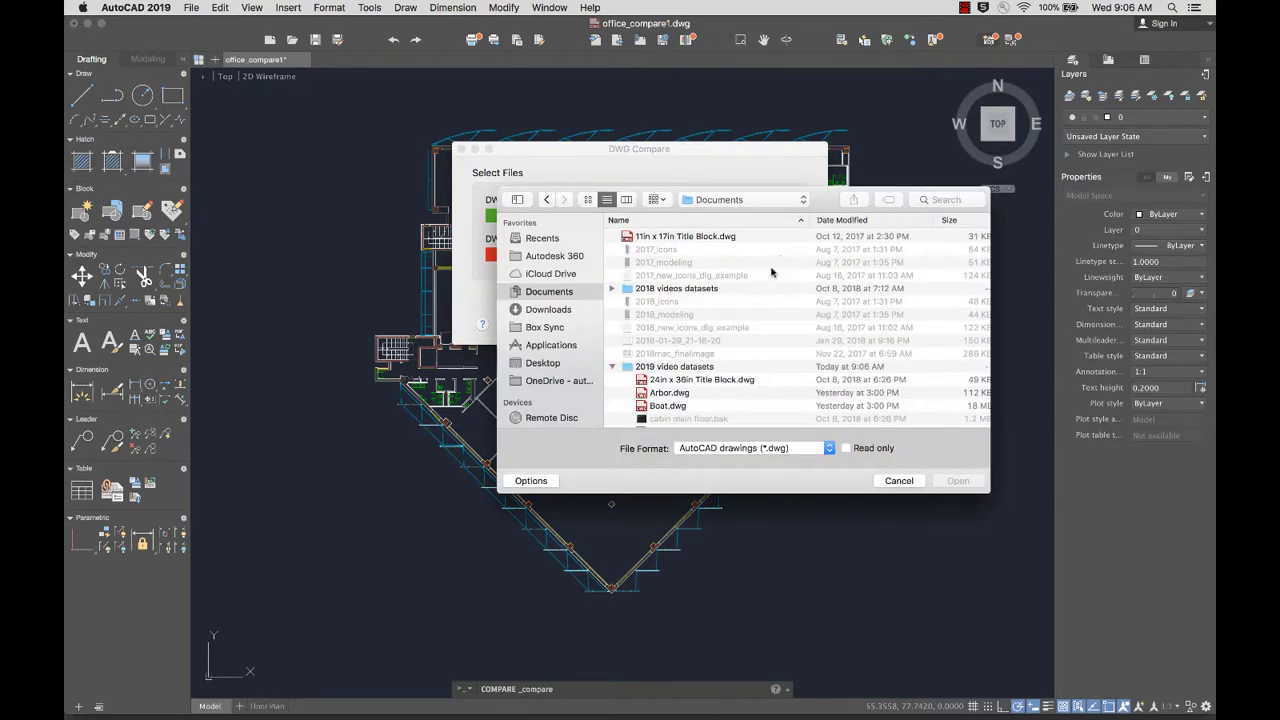
{"action": "scroll", "coordinate": [768, 275], "scroll_direction": "down", "scroll_amount": 10}
{"action": "double_click", "coordinate": [690, 338]}
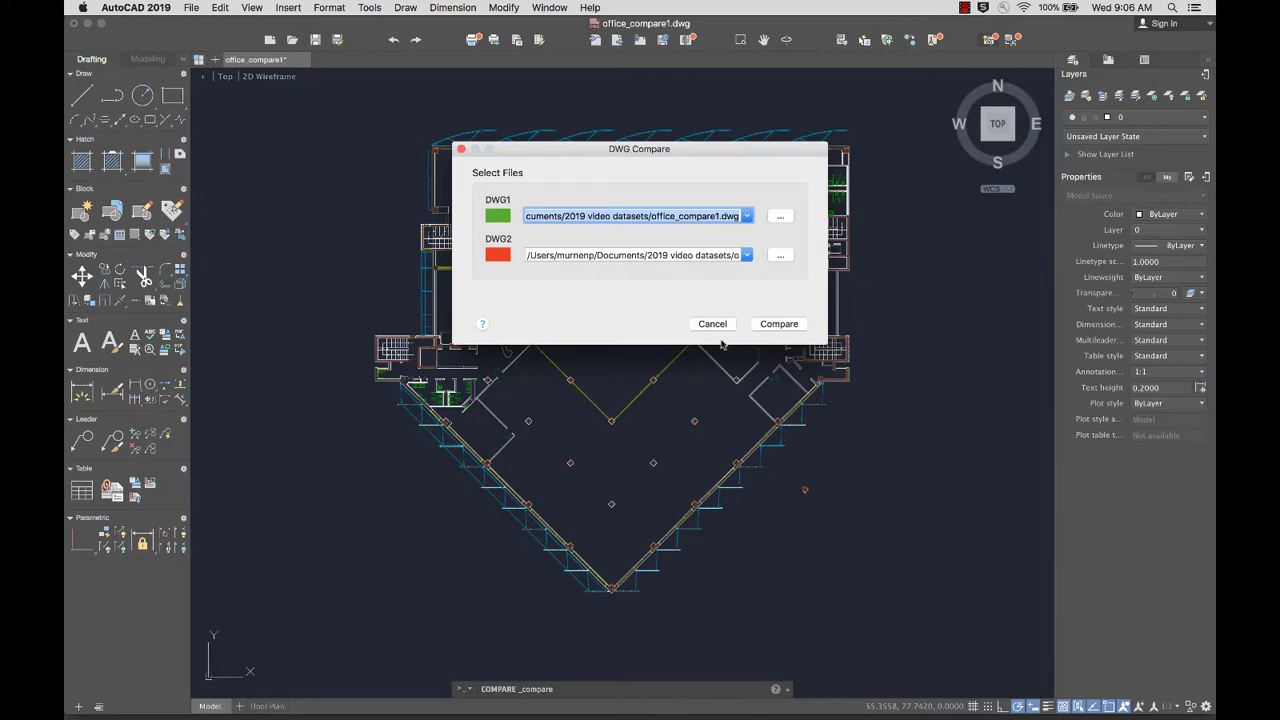
{"action": "left_click", "coordinate": [778, 324]}
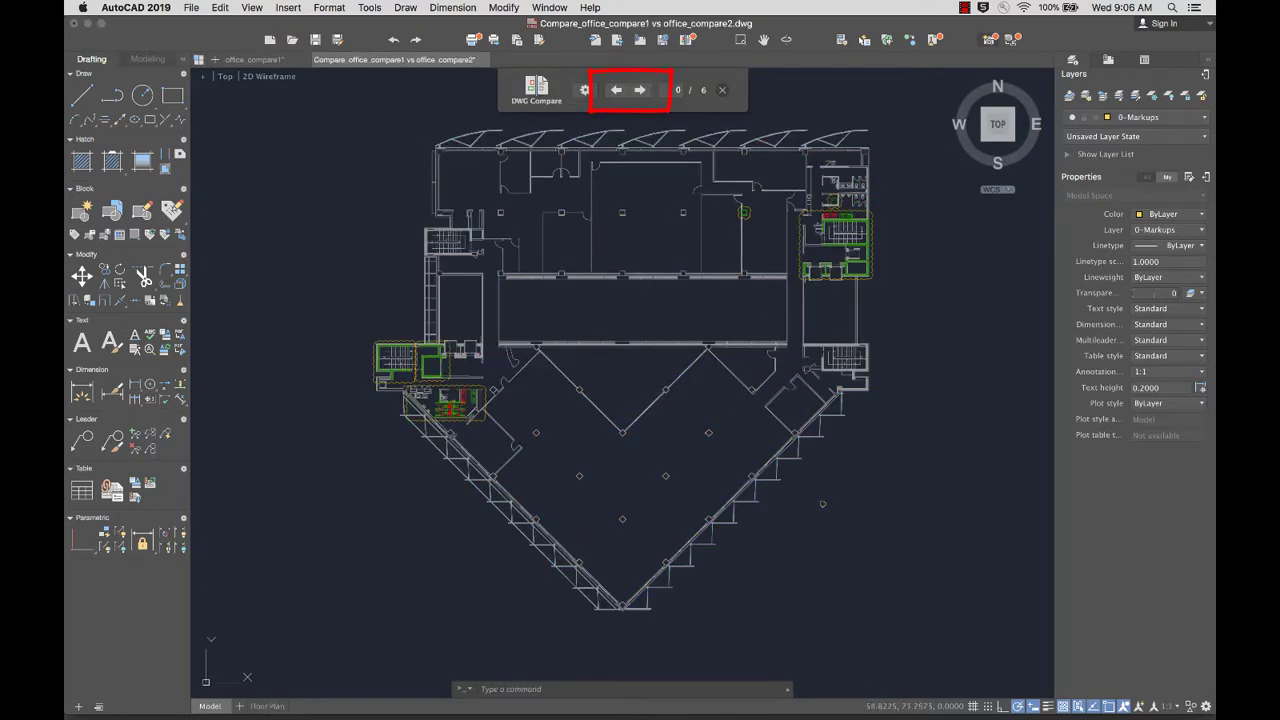
- Advance through the differences until the counter reads 4/6
{"action": "left_click", "coordinate": [640, 90]}
{"action": "left_click", "coordinate": [640, 90]}
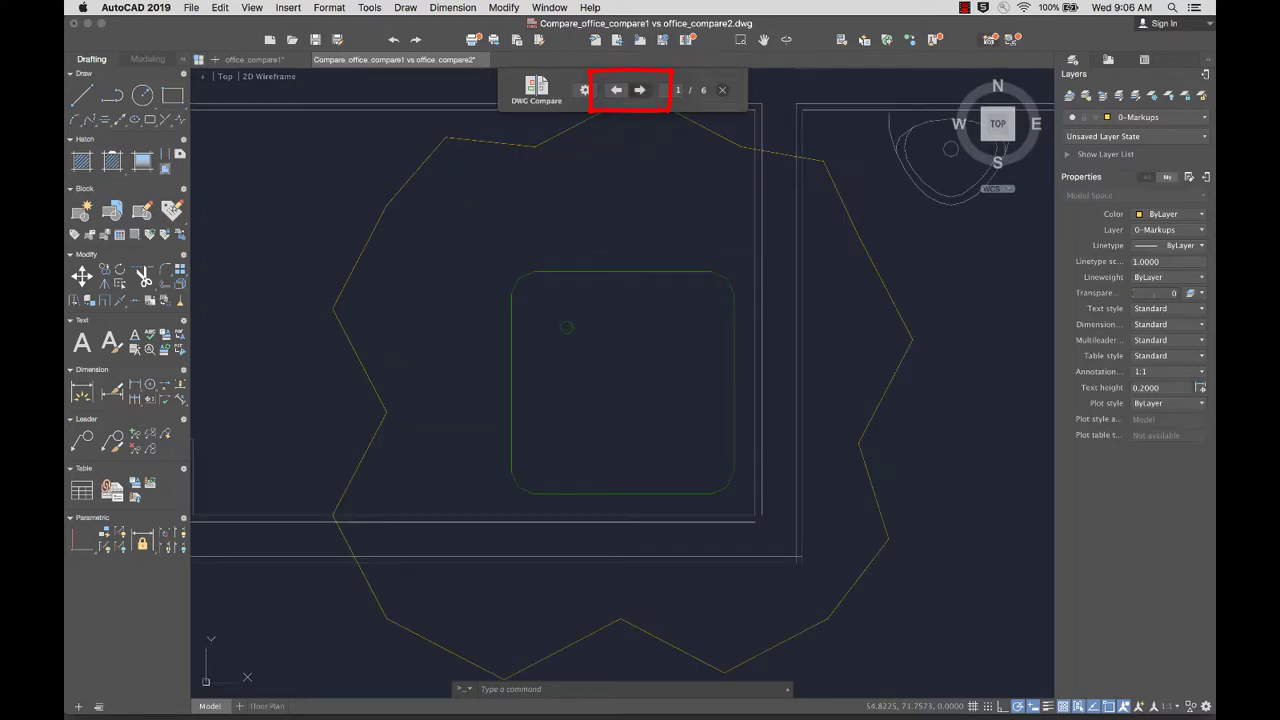
{"action": "left_click", "coordinate": [640, 90]}
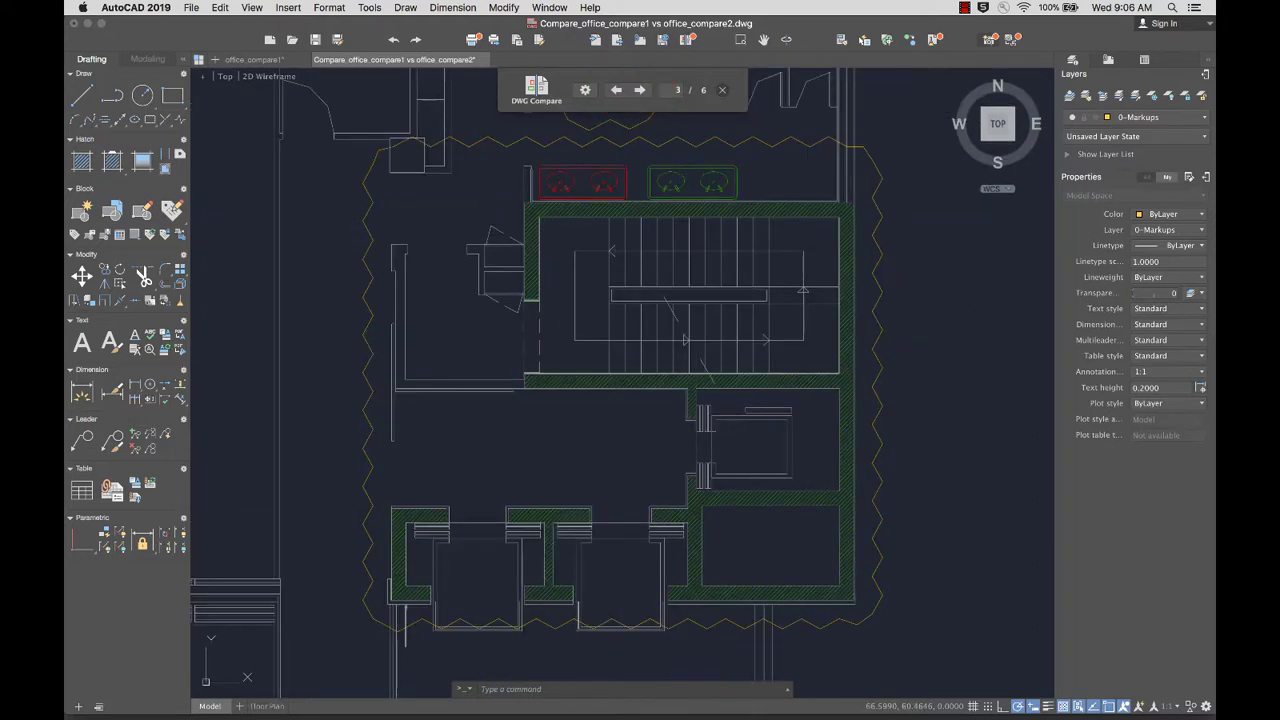
{"action": "left_click", "coordinate": [640, 90]}
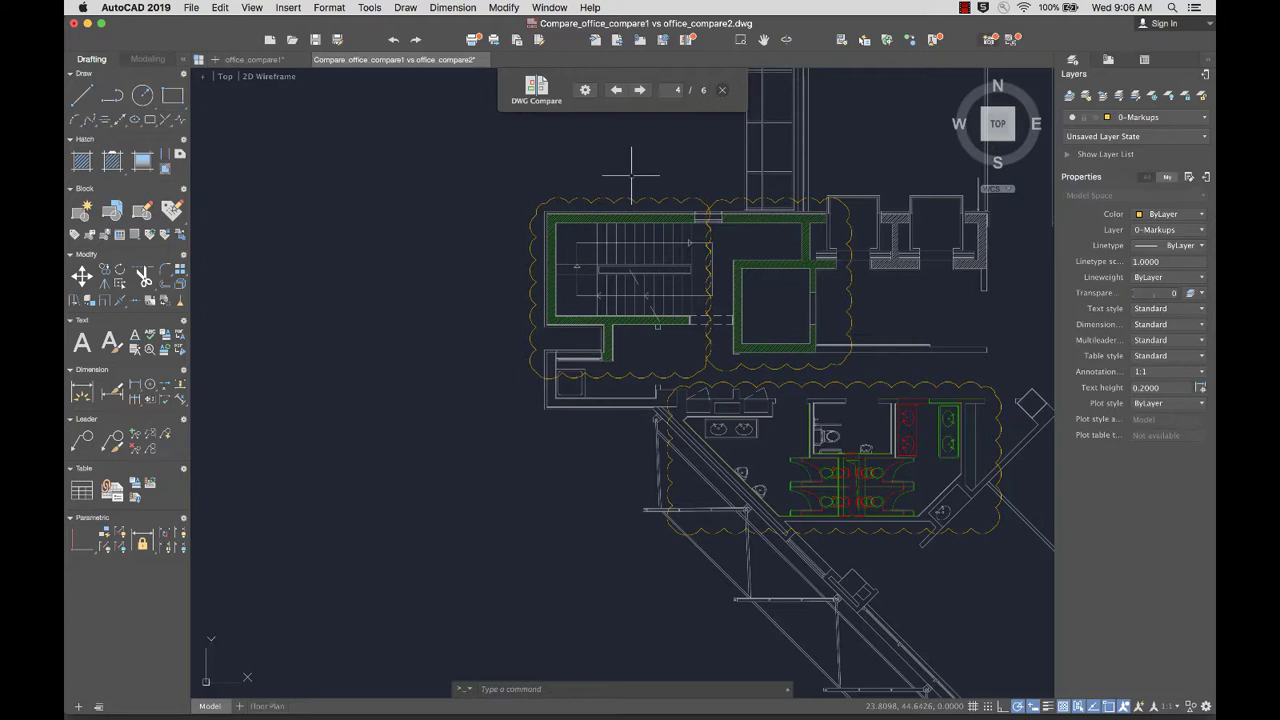
- In the comparison settings, toggle Both off and on and set its colour to cyan
{"action": "left_click", "coordinate": [585, 90]}
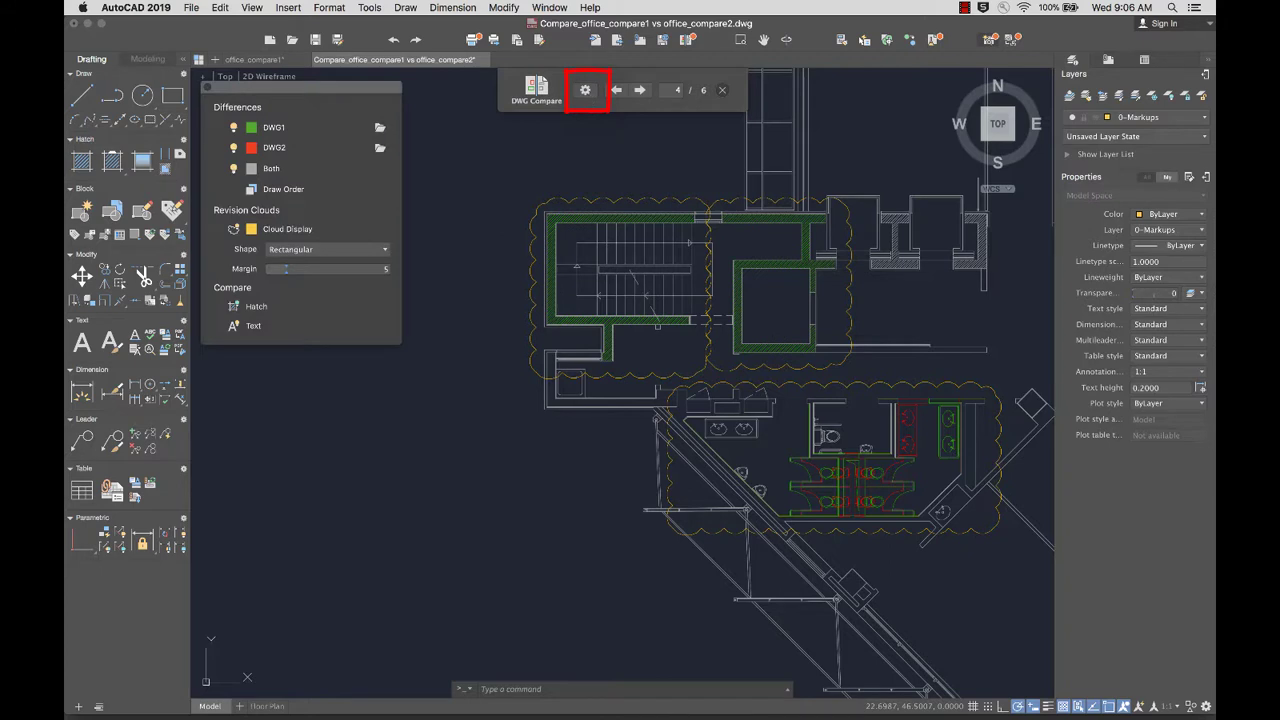
{"action": "left_click", "coordinate": [234, 169]}
{"action": "left_click", "coordinate": [234, 169]}
{"action": "left_click", "coordinate": [251, 169]}
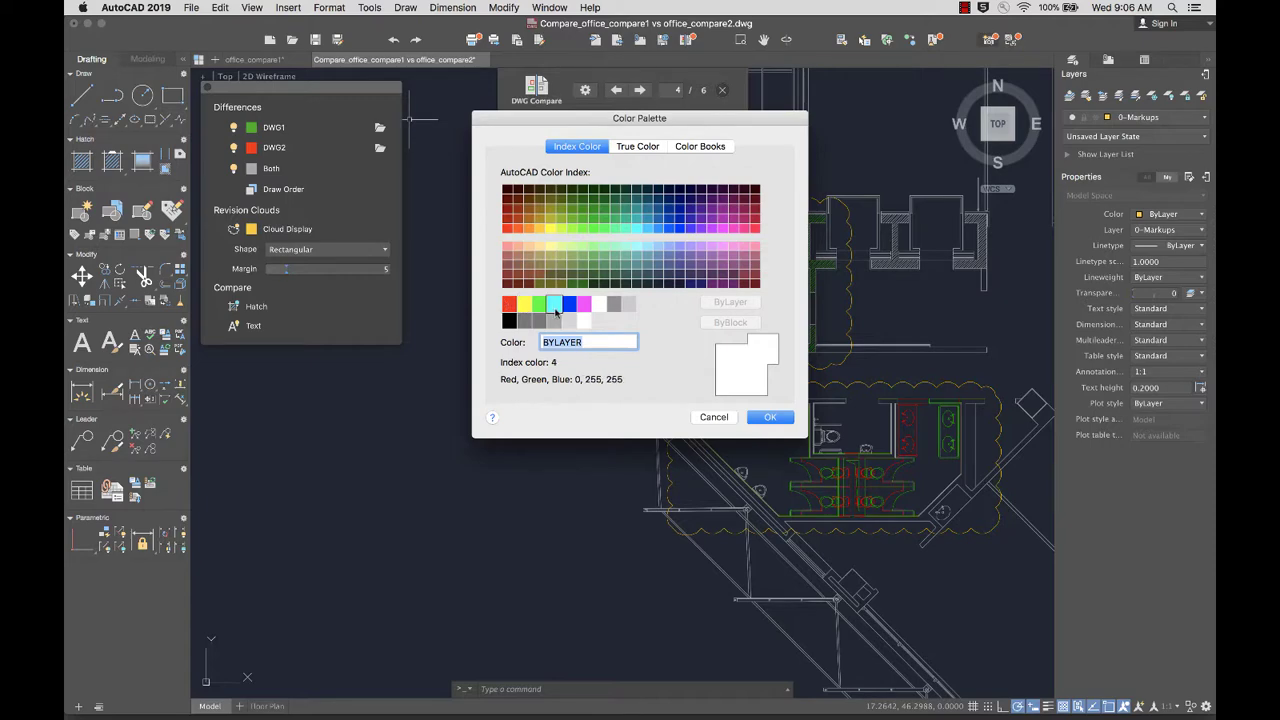
{"action": "left_click", "coordinate": [554, 303]}
{"action": "left_click", "coordinate": [769, 416]}
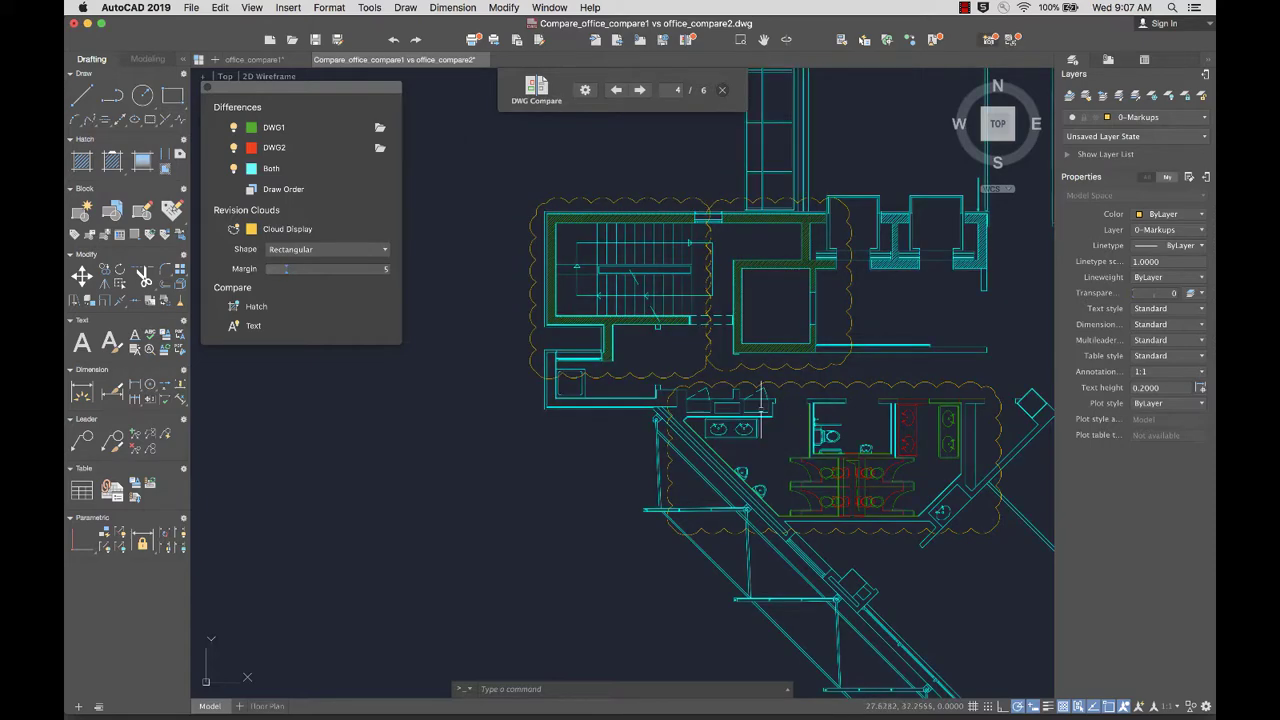
- Open office_compare2 in its own tab, return, and toggle Hatch comparison off and on
{"action": "left_click", "coordinate": [380, 147]}
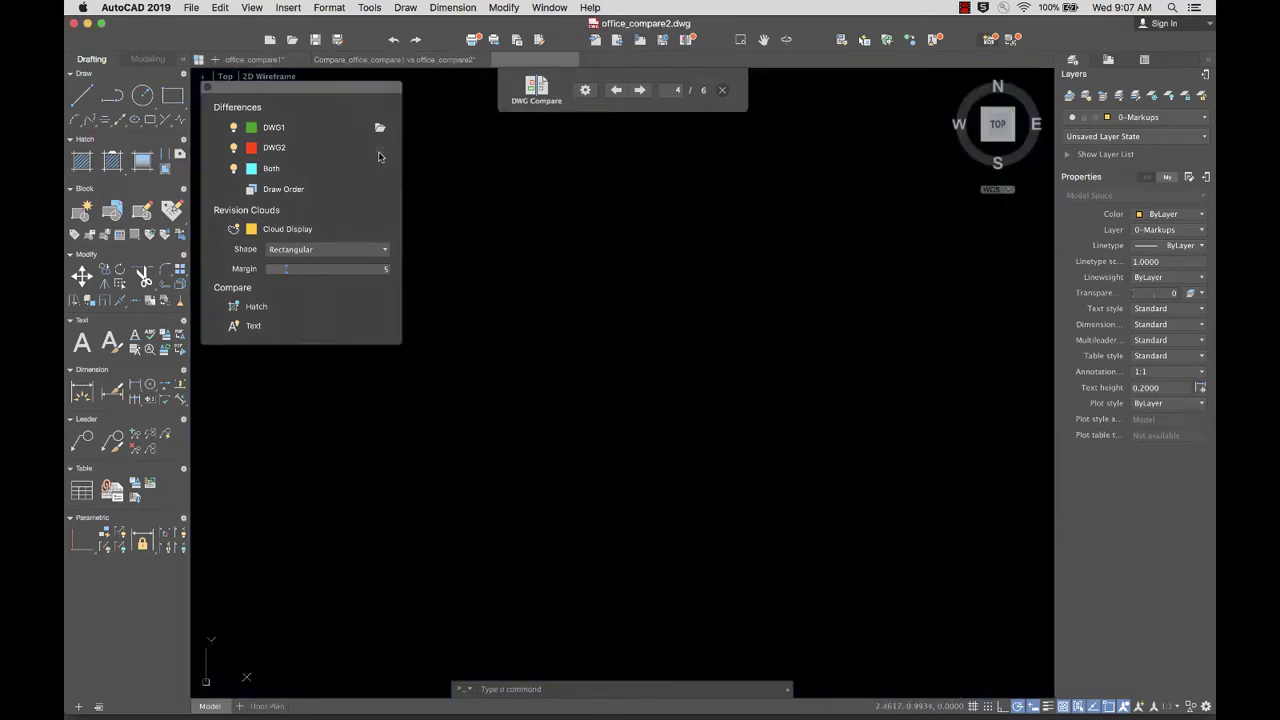
{"action": "left_click", "coordinate": [394, 59]}
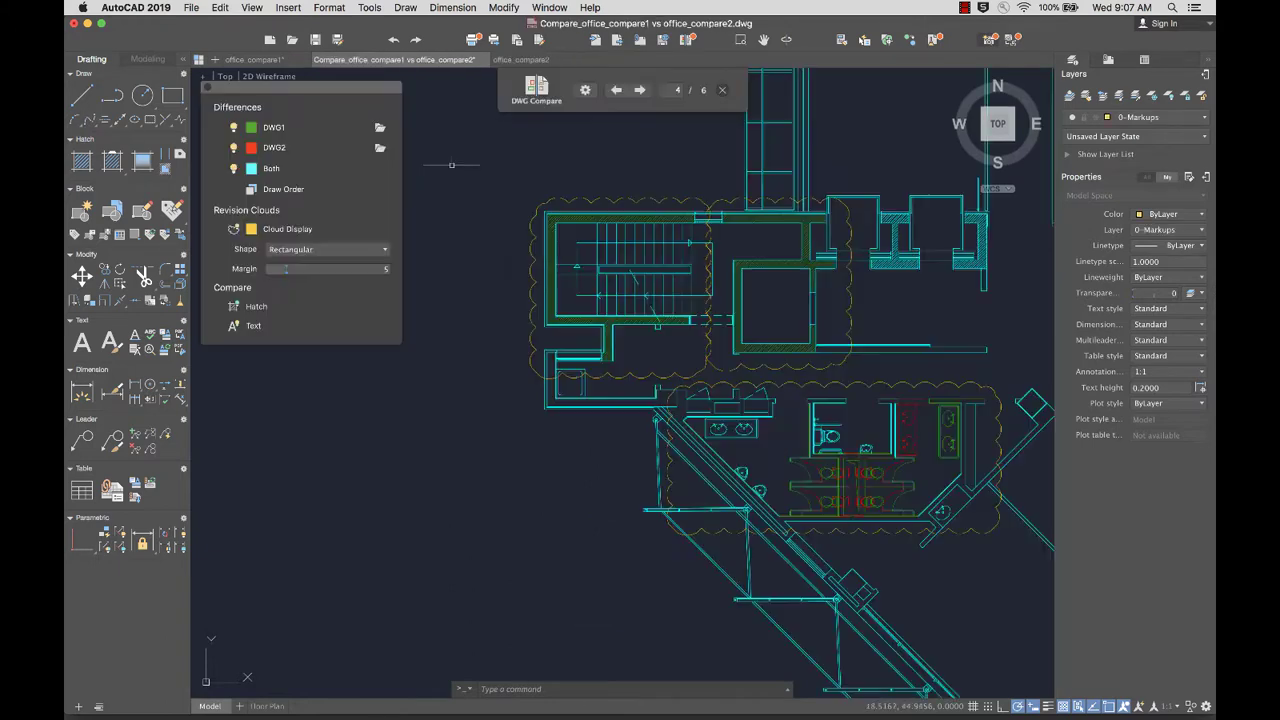
{"action": "left_click", "coordinate": [234, 308]}
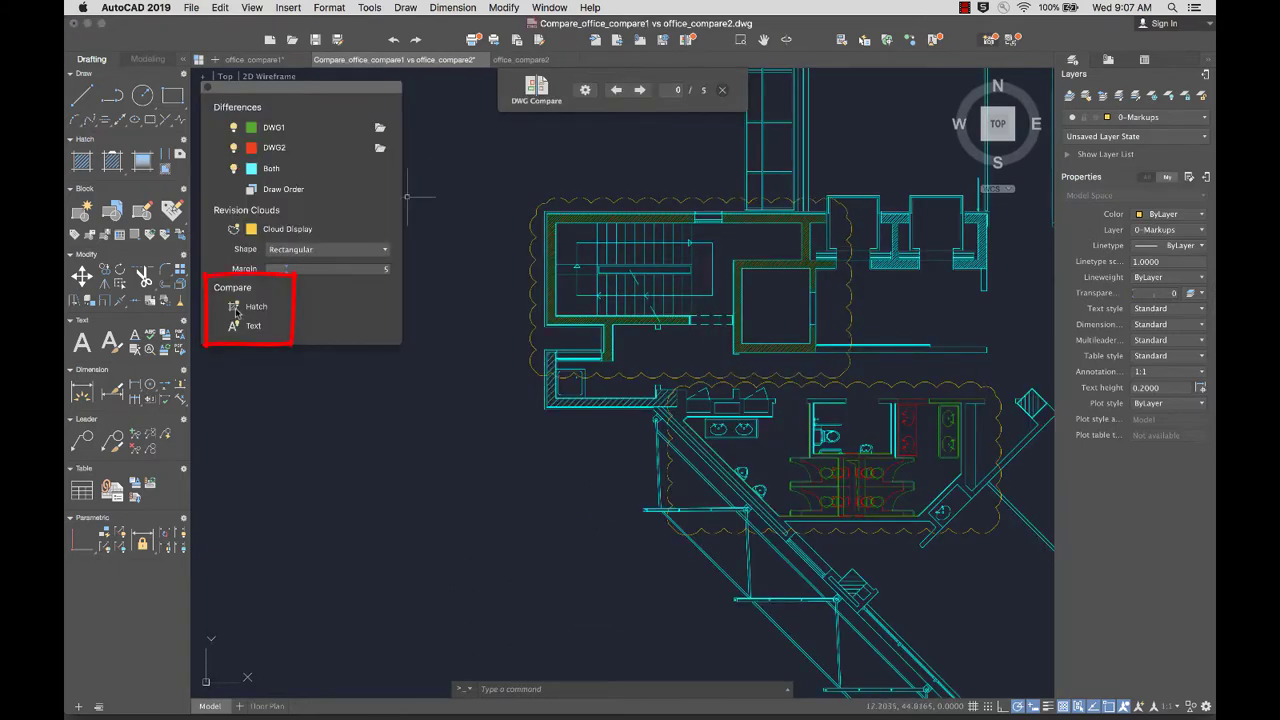
{"action": "left_click", "coordinate": [234, 308]}
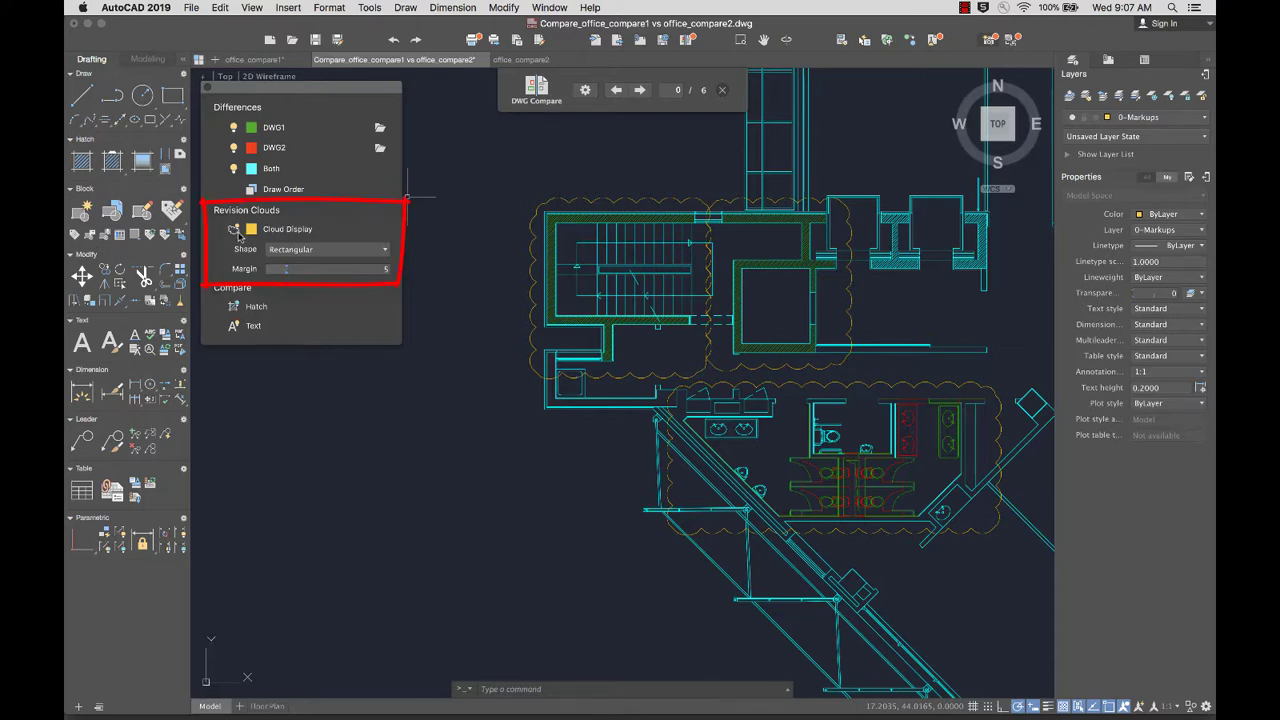
- Toggle cloud display off and on, choose Polygonal shape, and set the margin to 4
{"action": "left_click", "coordinate": [236, 232]}
{"action": "left_click", "coordinate": [236, 232]}
{"action": "left_click", "coordinate": [325, 250]}
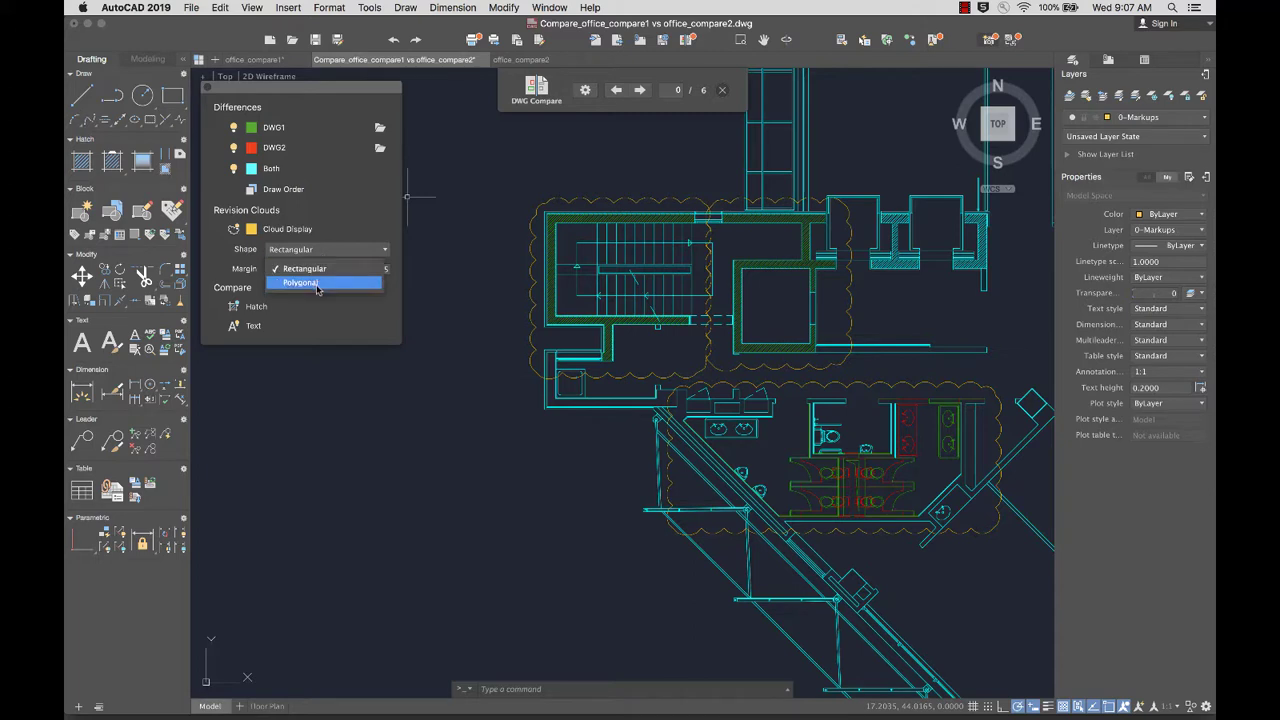
{"action": "left_click", "coordinate": [317, 287]}
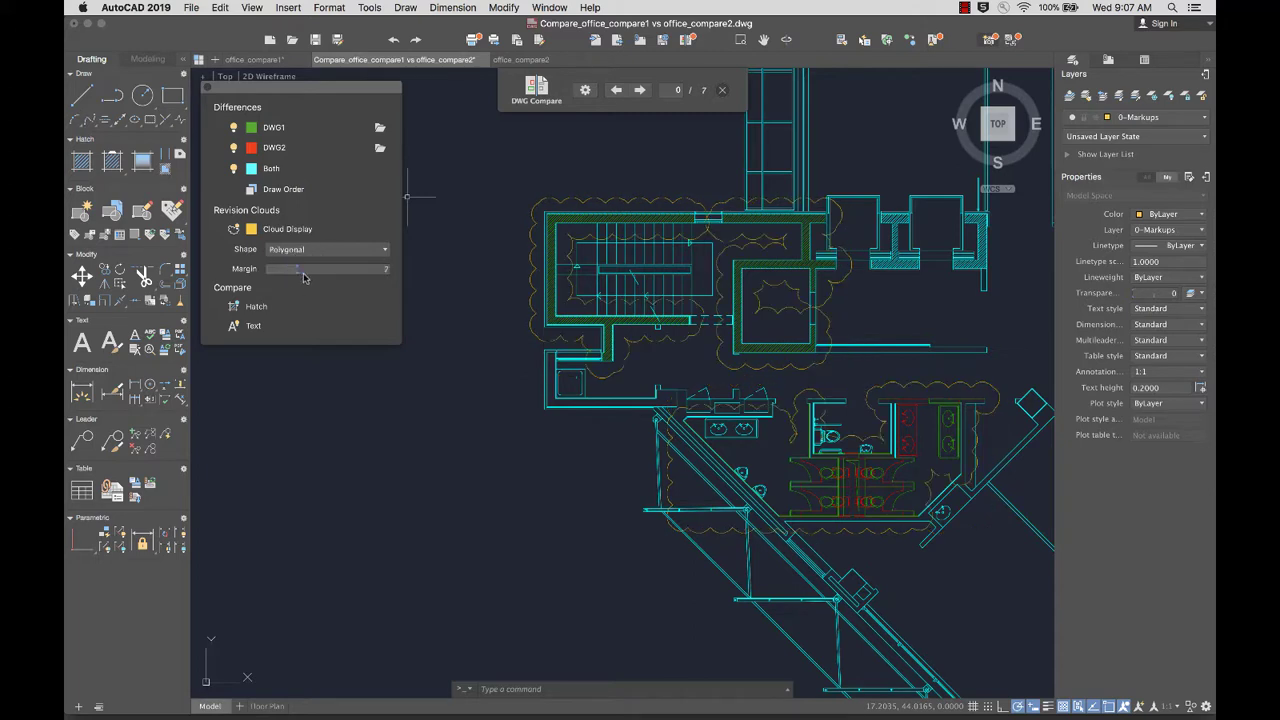
{"action": "mouse_move", "coordinate": [304, 278]}
{"action": "left_mouse_down"}
{"action": "mouse_move", "coordinate": [328, 278]}
{"action": "mouse_move", "coordinate": [285, 278]}
{"action": "left_mouse_up"}
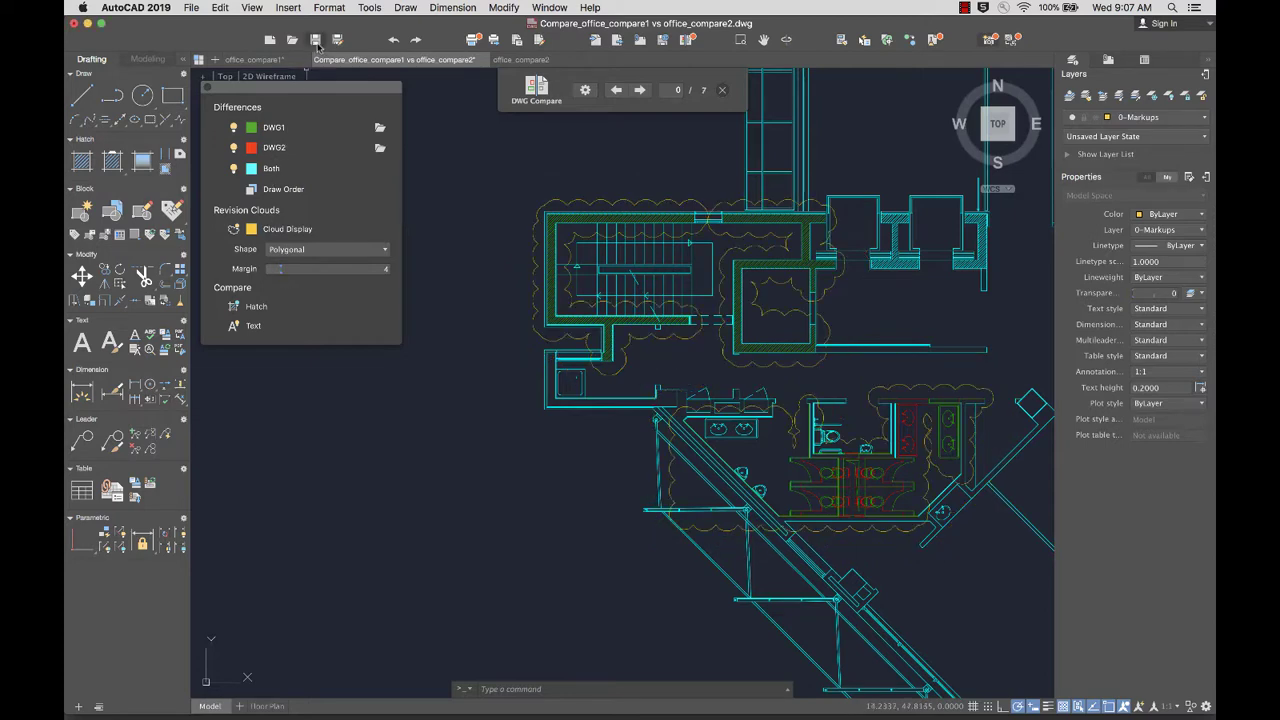
- Save the DWG Compare result drawing through the Save As dialog
{"action": "left_click", "coordinate": [315, 41]}
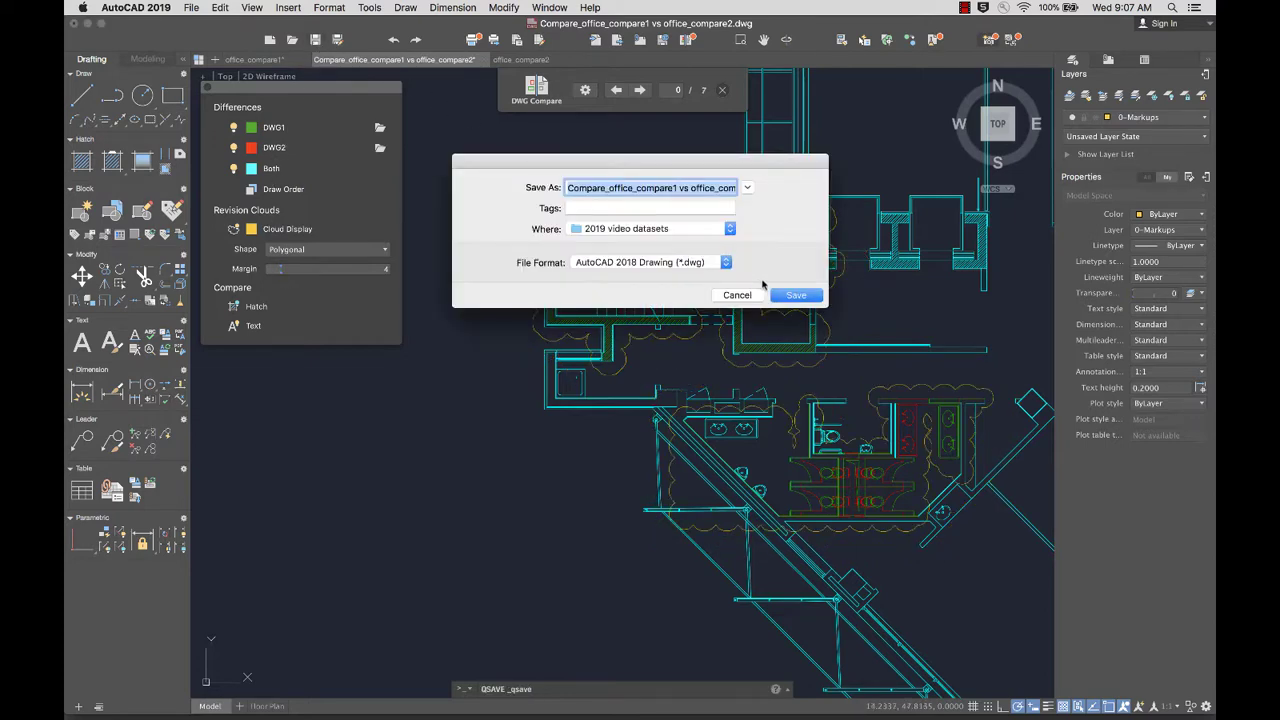
{"action": "left_click", "coordinate": [795, 295]}
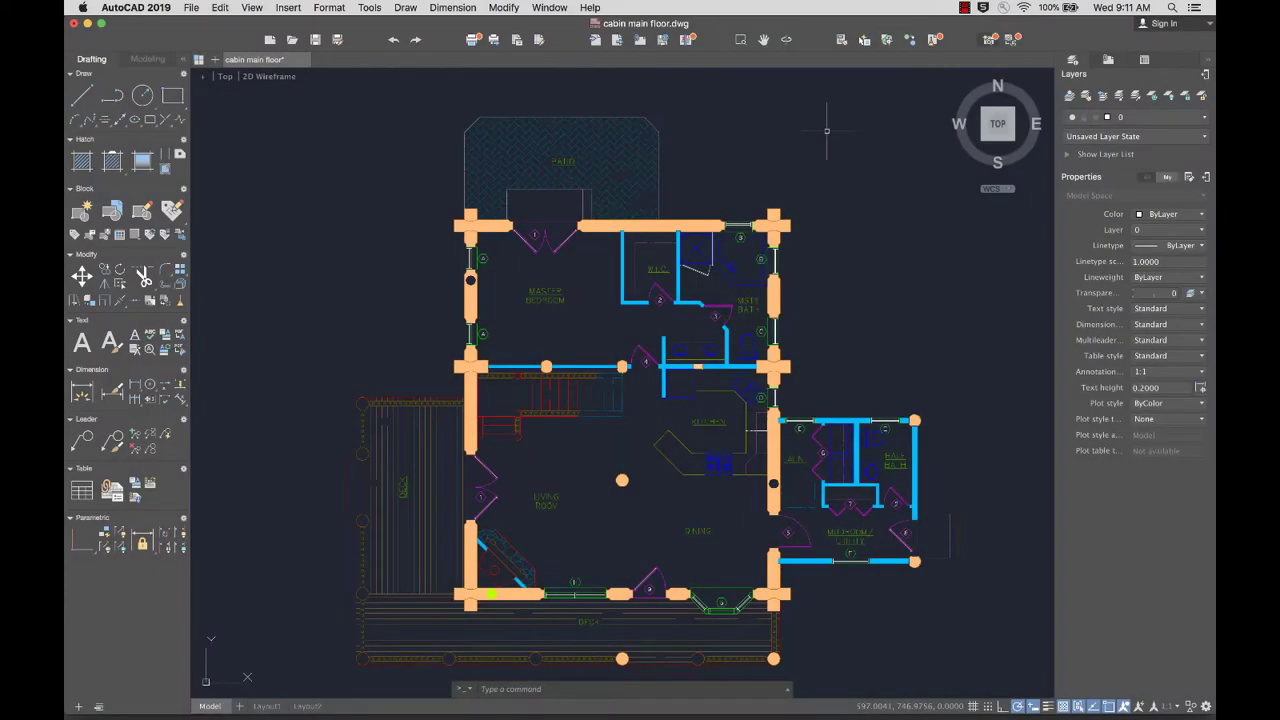
- Open the Purge dialog for the cabin main floor drawing
{"action": "left_click", "coordinate": [934, 40]}
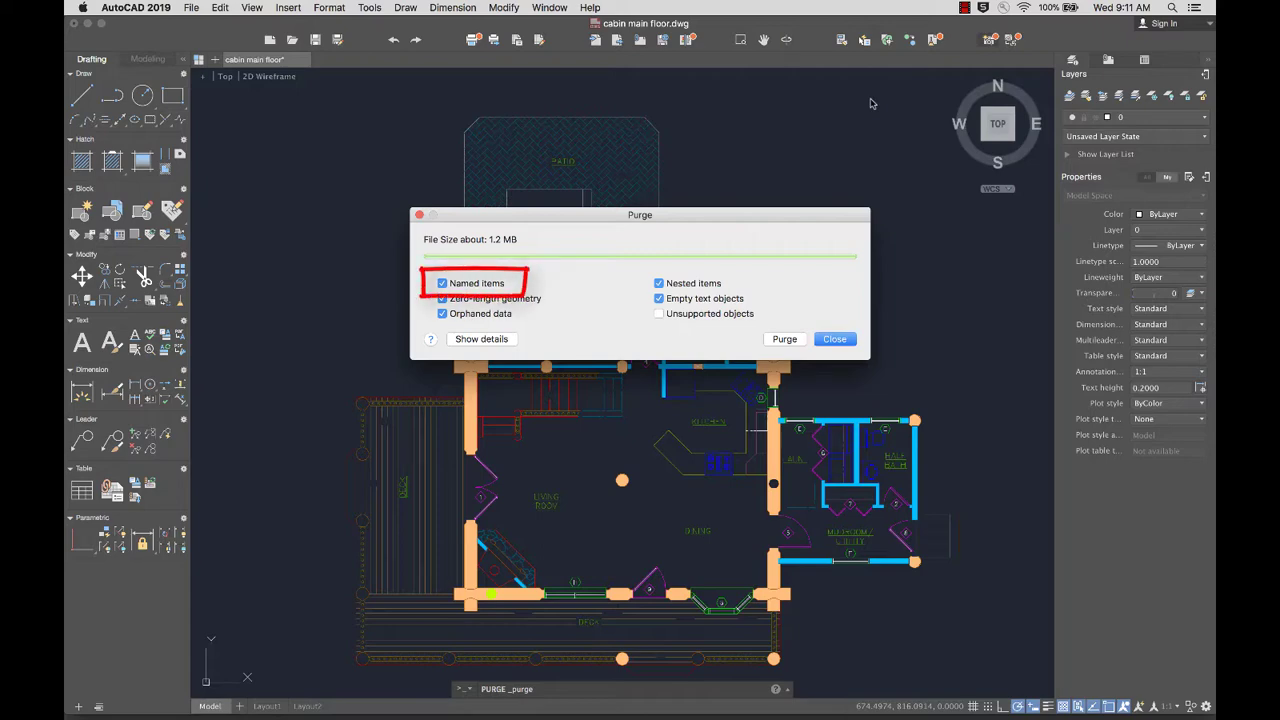
- Purge the unused blocks (e.g. 30" Oven Range PV), excluding dimension, multileader and text styles
{"action": "left_click", "coordinate": [481, 339]}
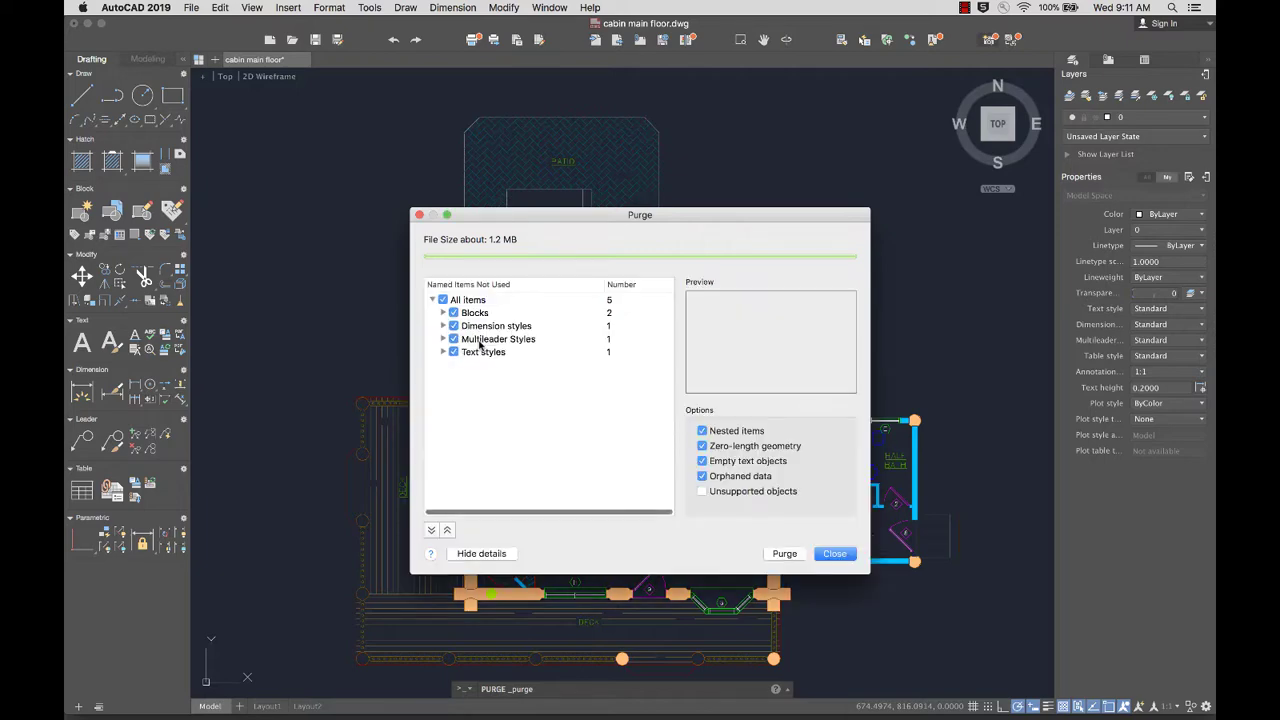
{"action": "left_click", "coordinate": [443, 313]}
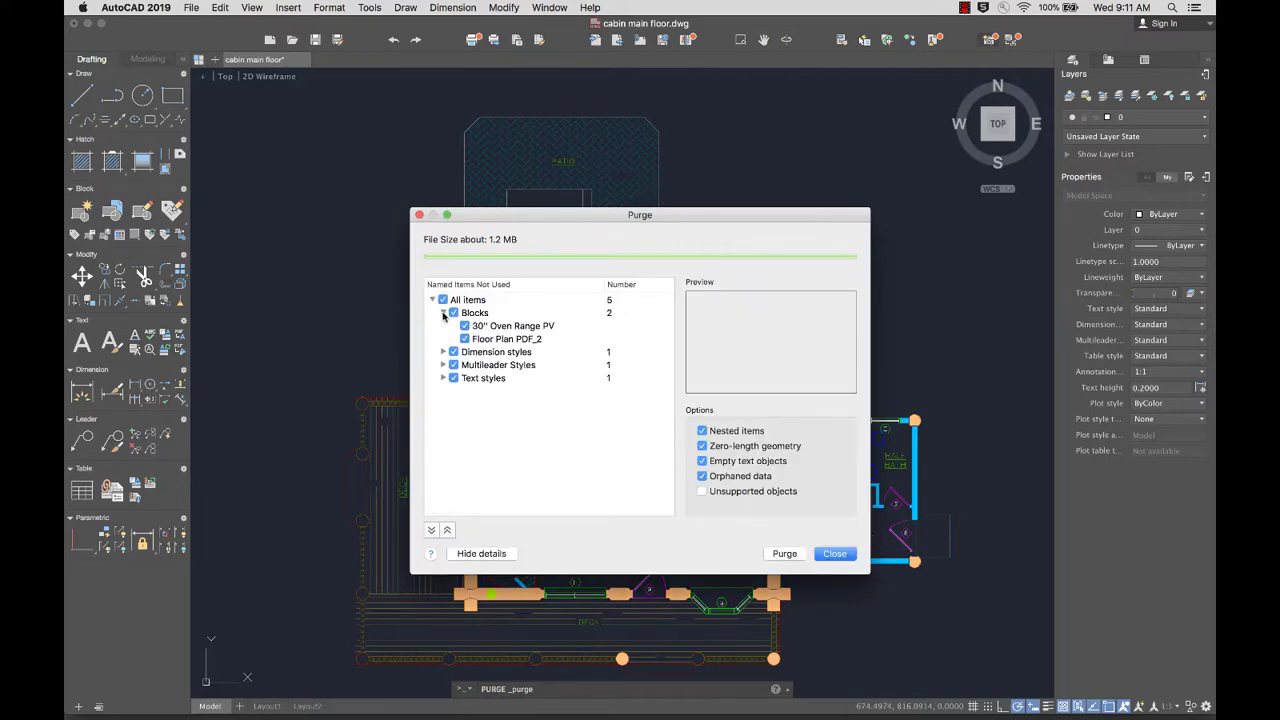
{"action": "left_click", "coordinate": [504, 333]}
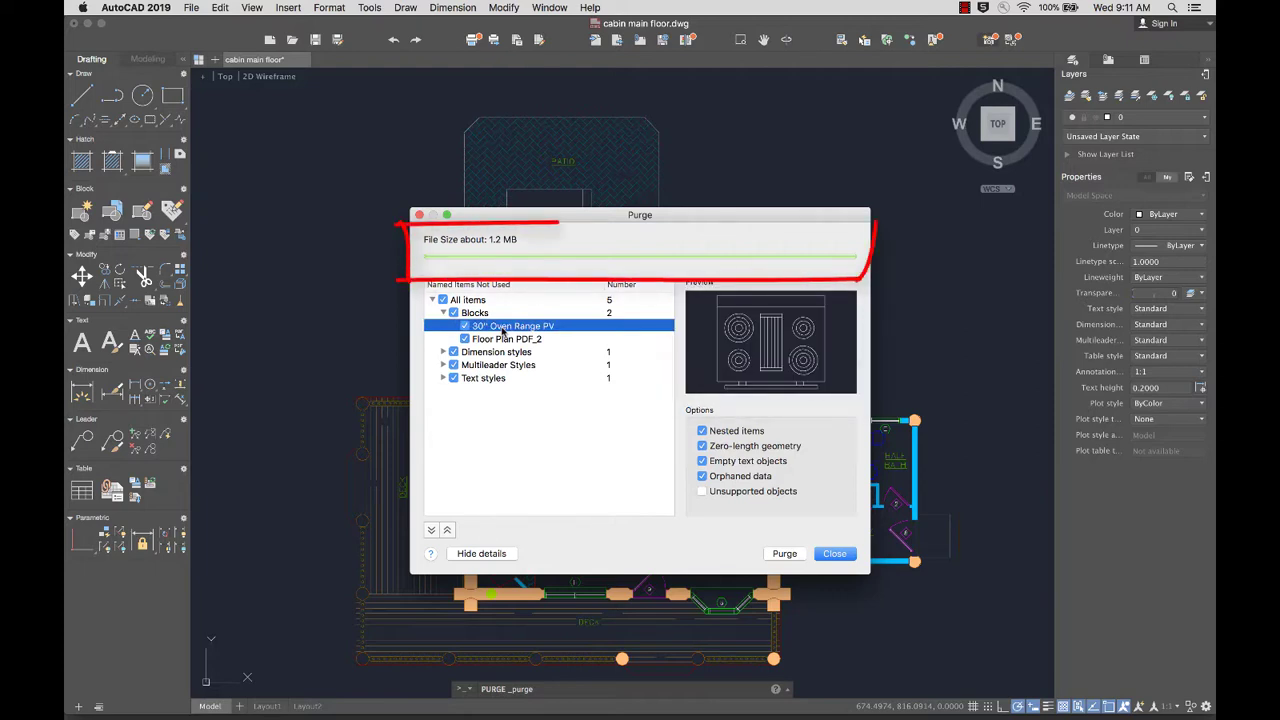
{"action": "left_click", "coordinate": [453, 352]}
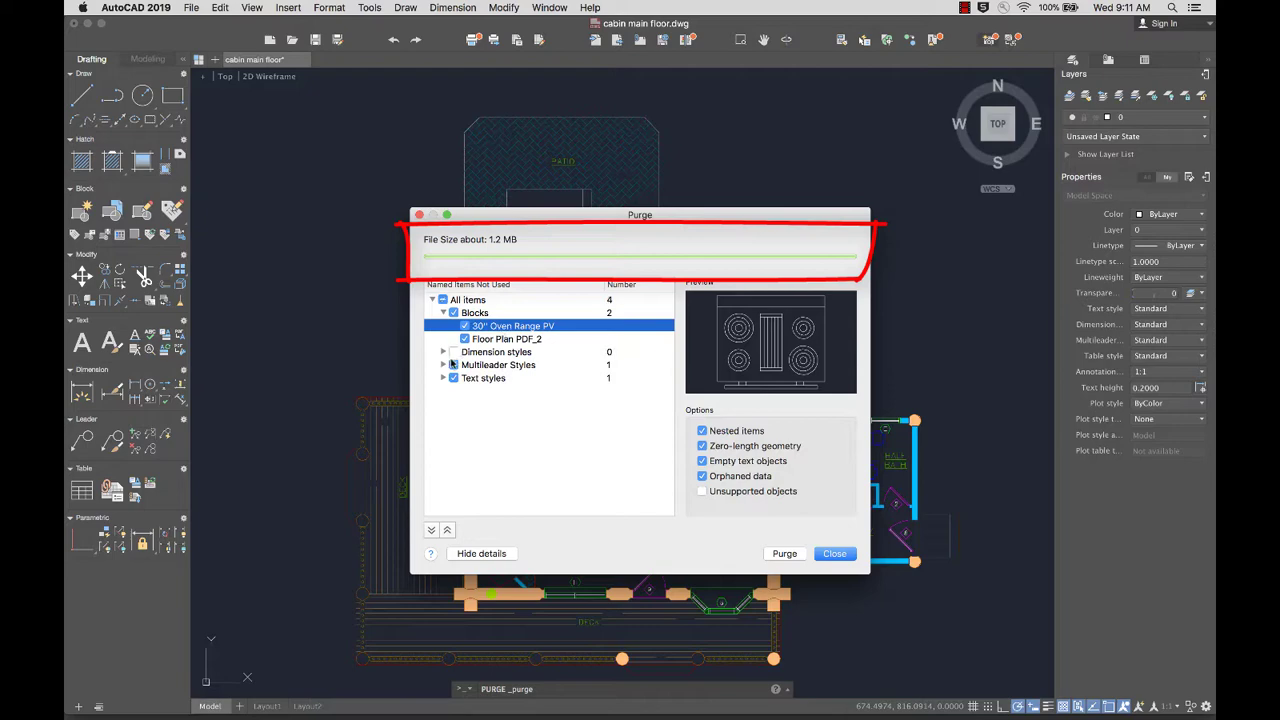
{"action": "left_click", "coordinate": [453, 365]}
{"action": "left_click", "coordinate": [454, 379]}
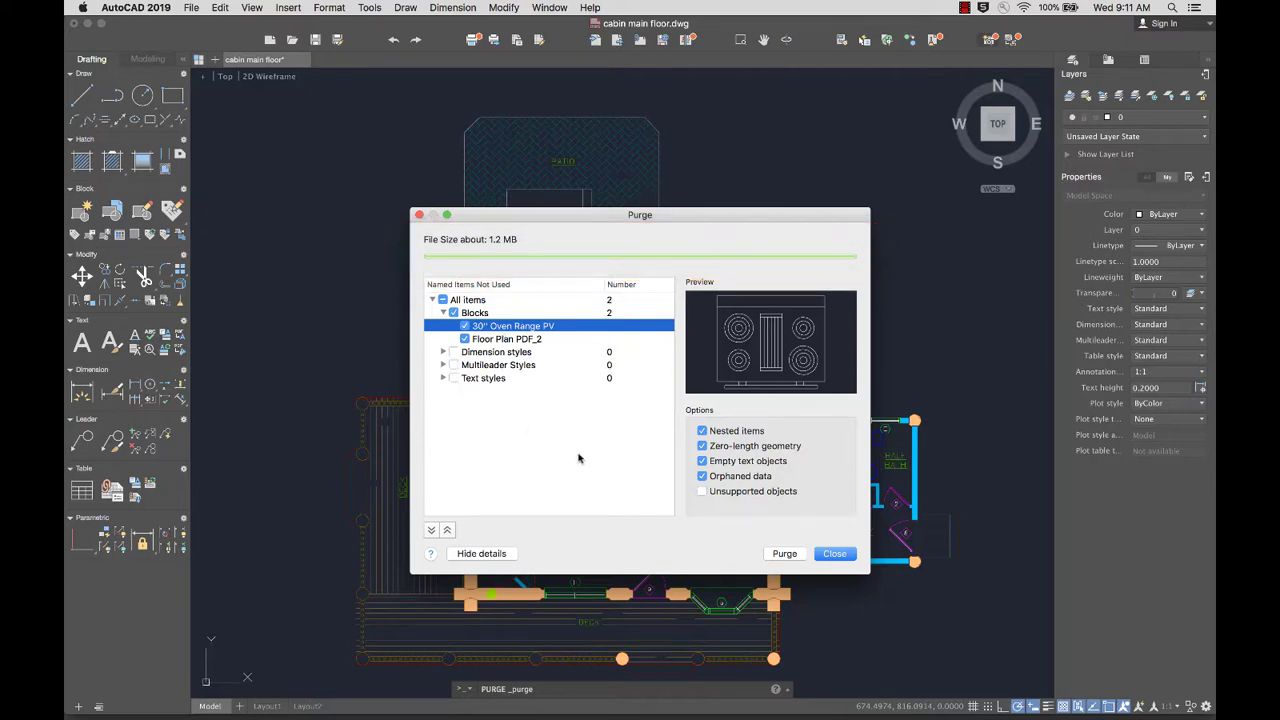
{"action": "left_click", "coordinate": [788, 554]}
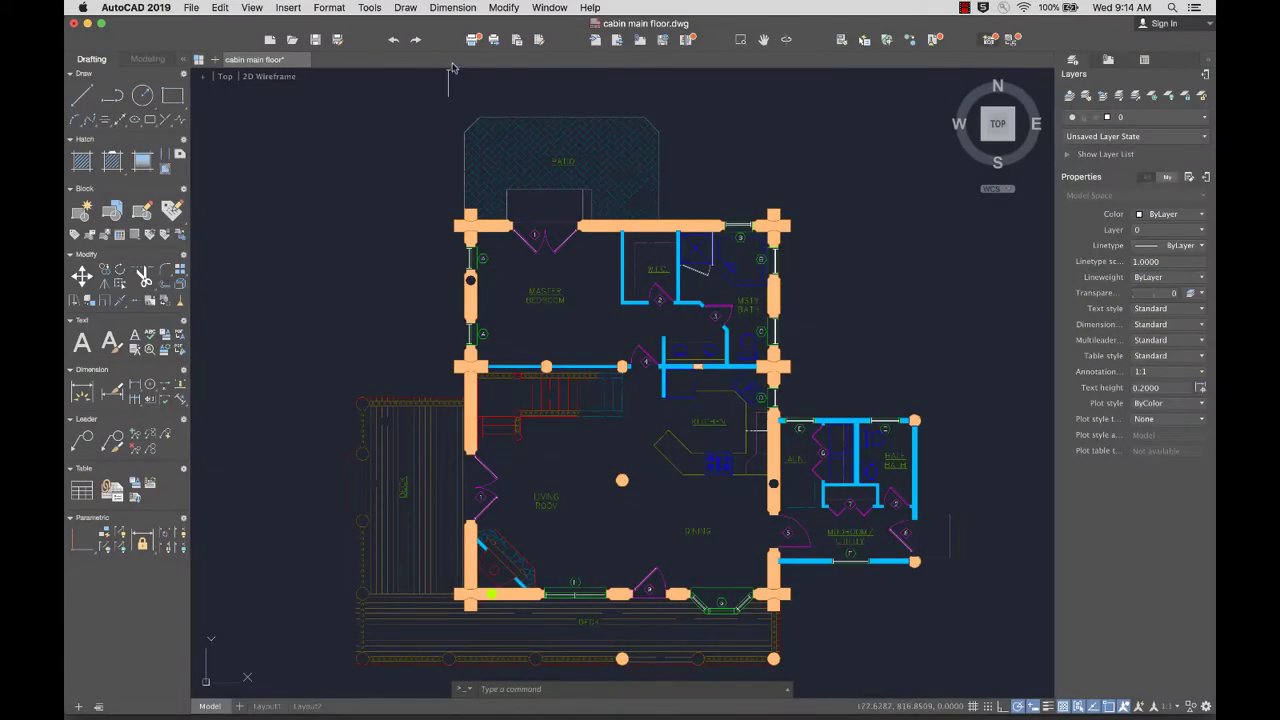
- Set up a model plot to AutoCAD PDF (High Quality Print), centred on the ANSI A paper
{"action": "left_click", "coordinate": [470, 41]}
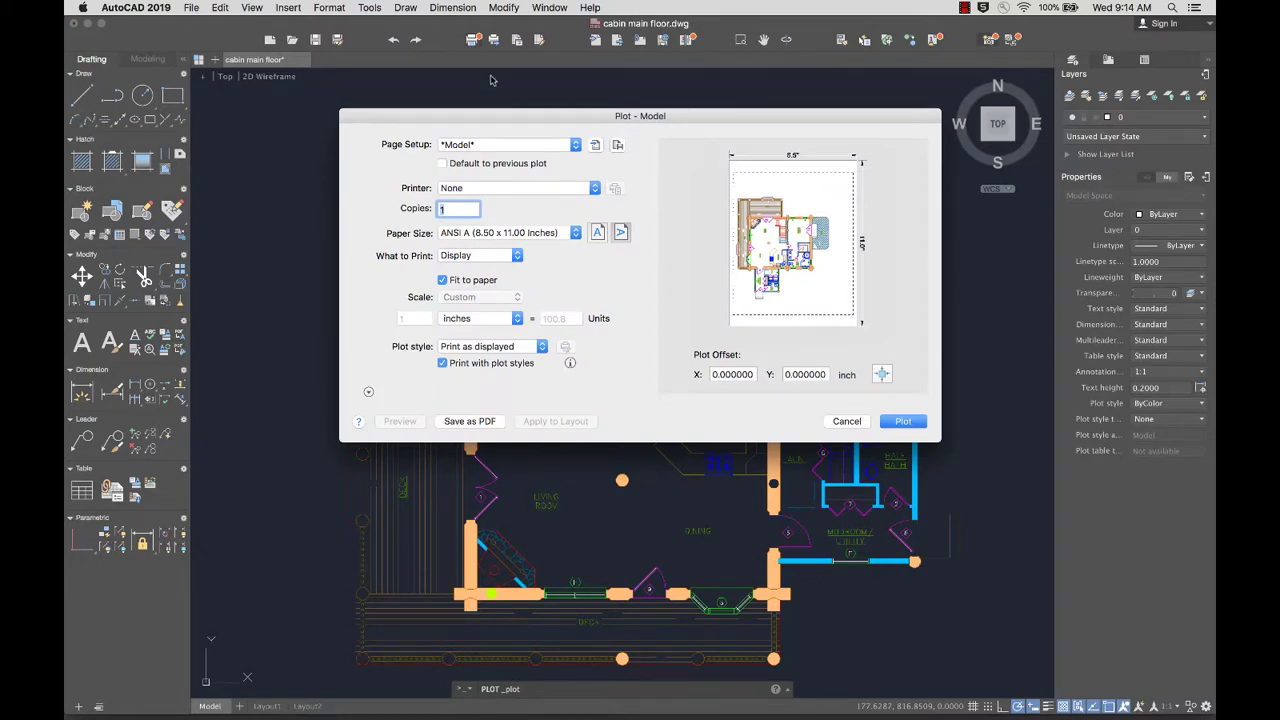
{"action": "left_click", "coordinate": [595, 189]}
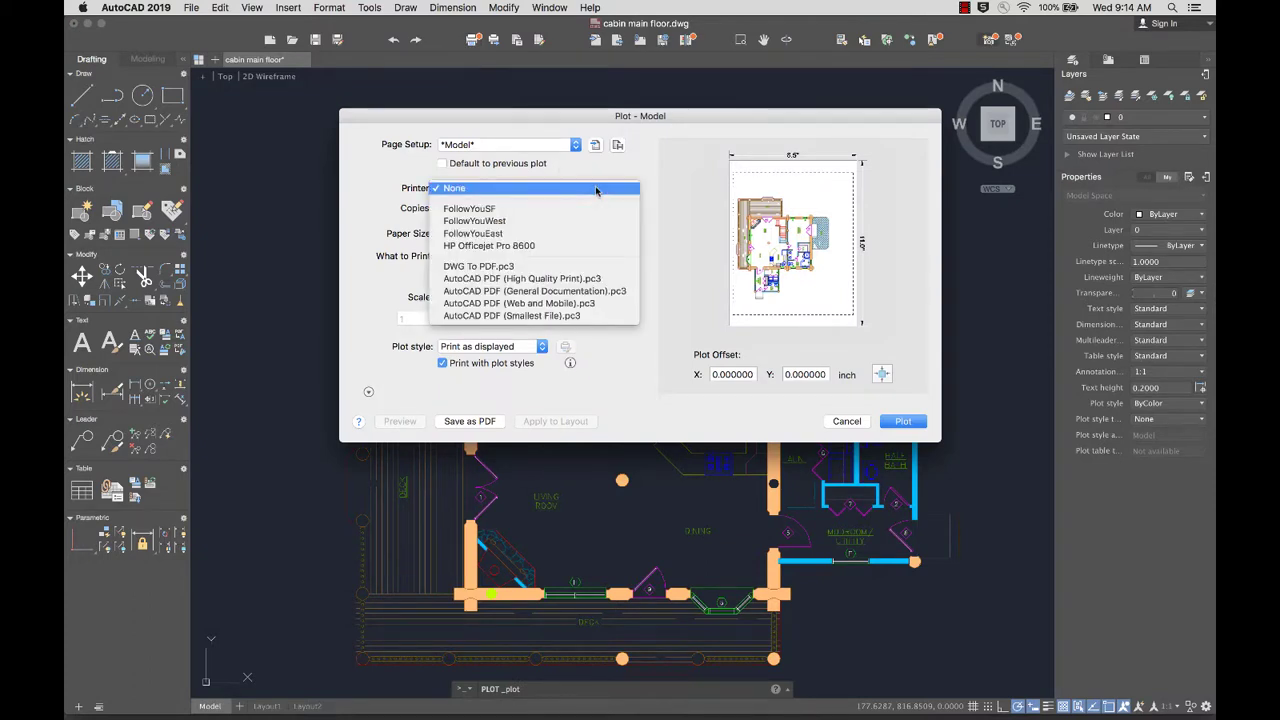
{"action": "left_click", "coordinate": [580, 279]}
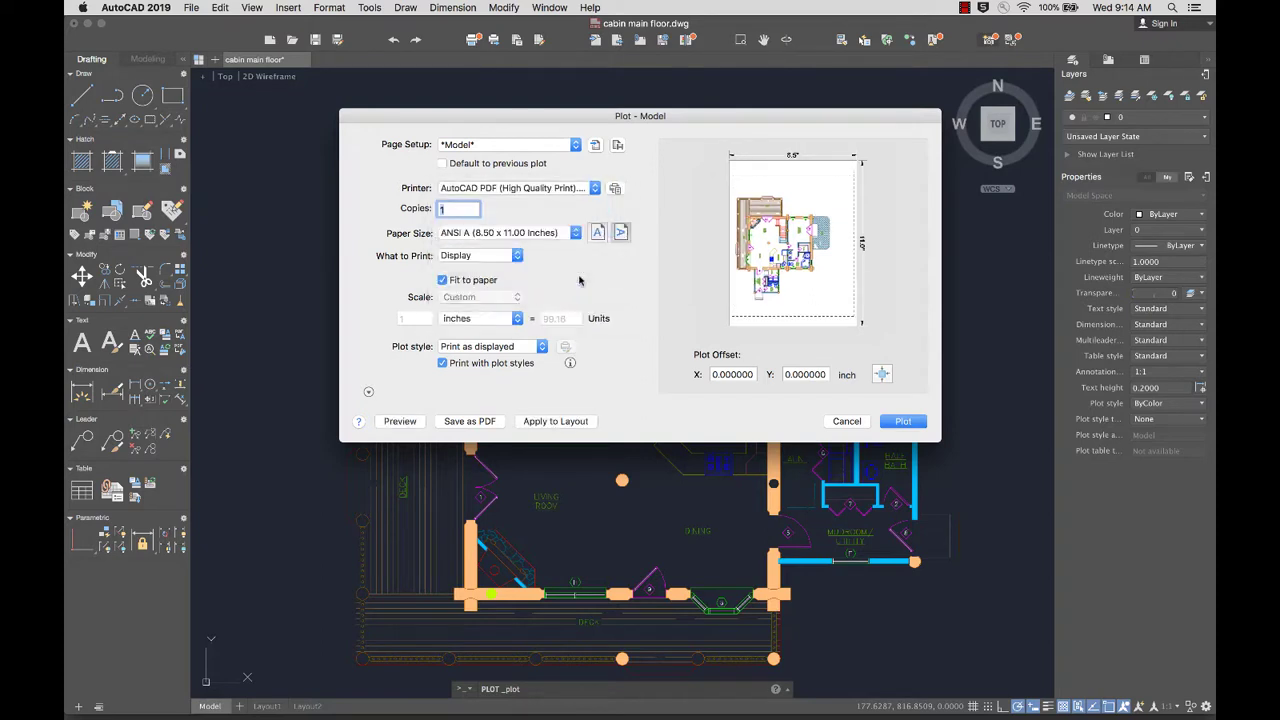
{"action": "left_click", "coordinate": [368, 392]}
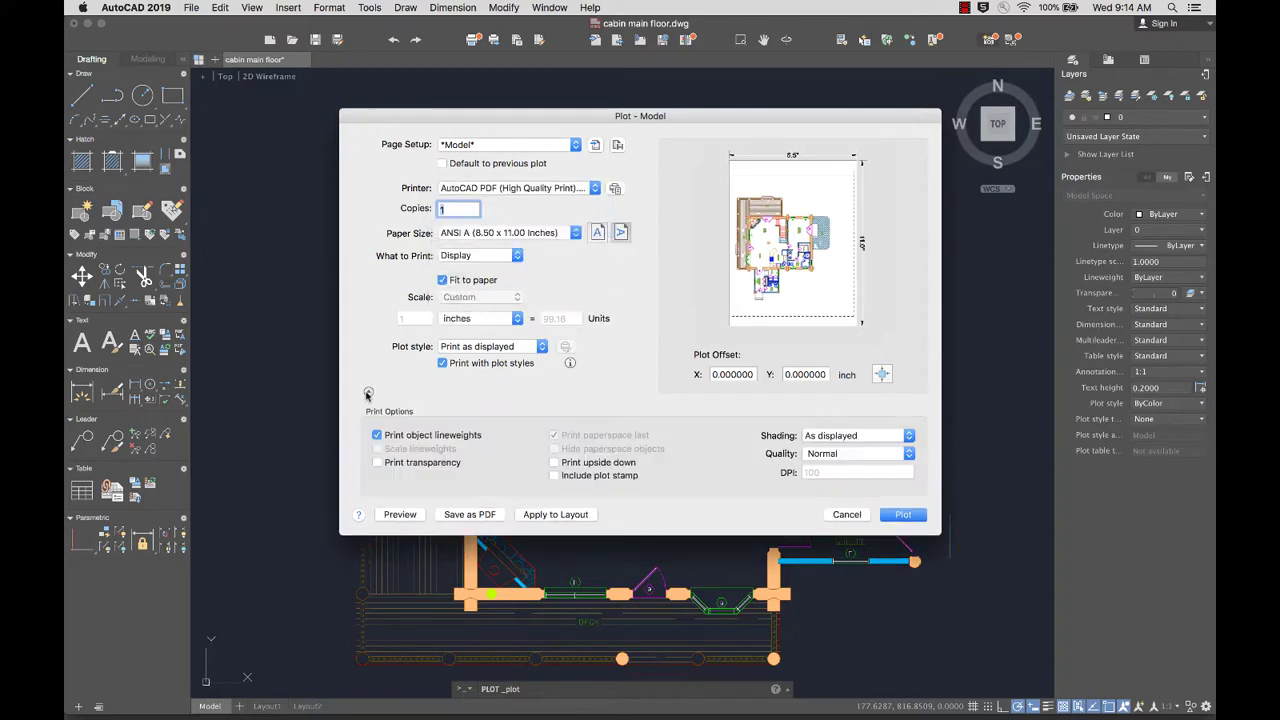
{"action": "left_click", "coordinate": [368, 393]}
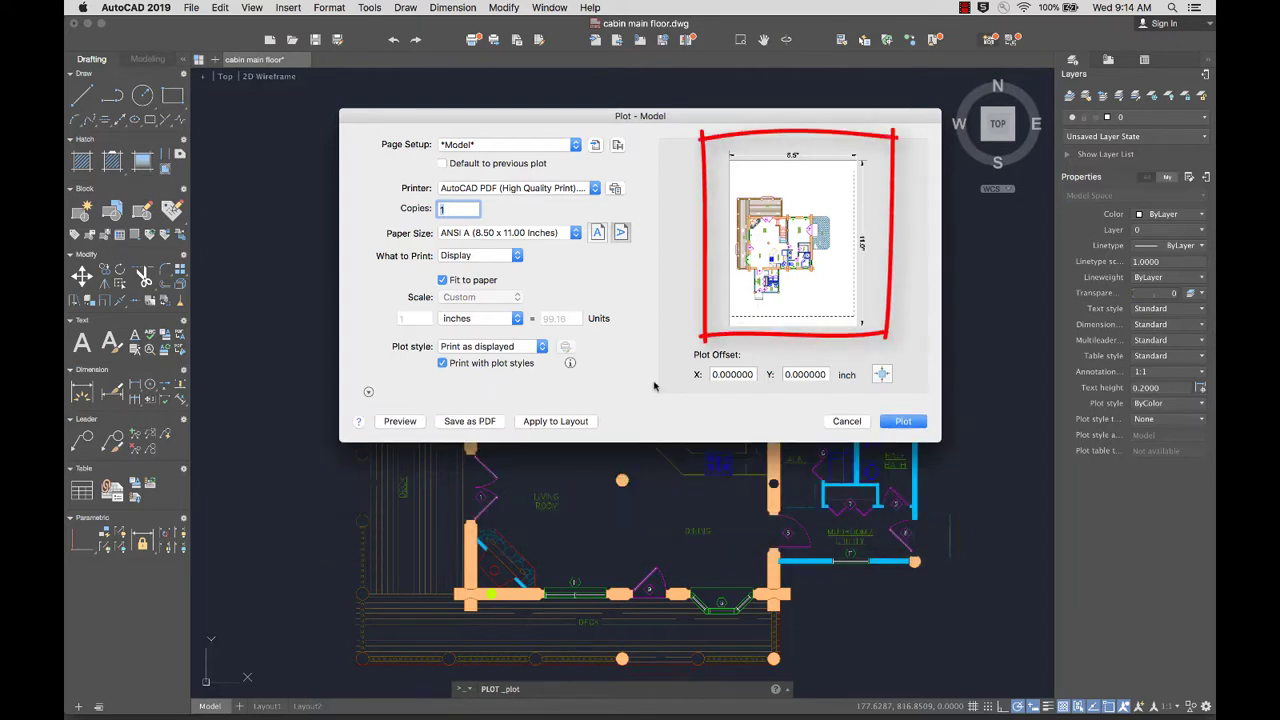
{"action": "left_click", "coordinate": [881, 374]}
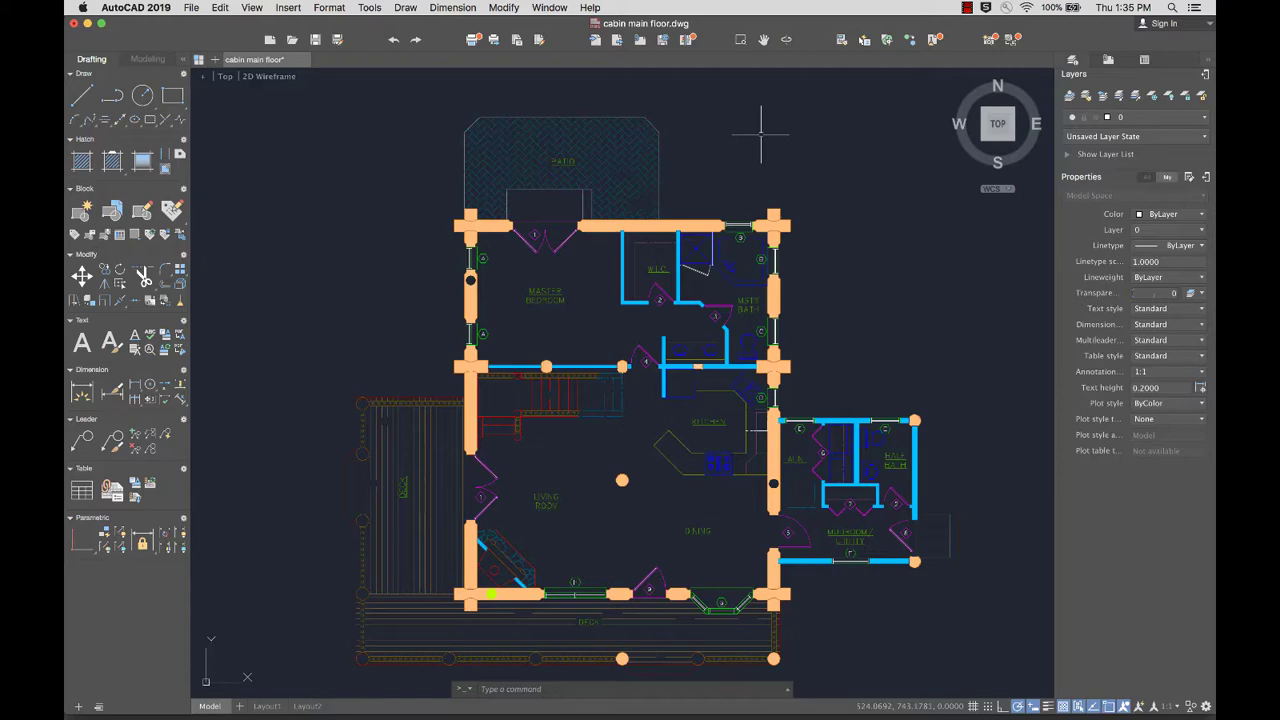
- Save a new named view 'stairs' defined by a window drawn around the staircase
{"action": "left_click", "coordinate": [987, 41]}
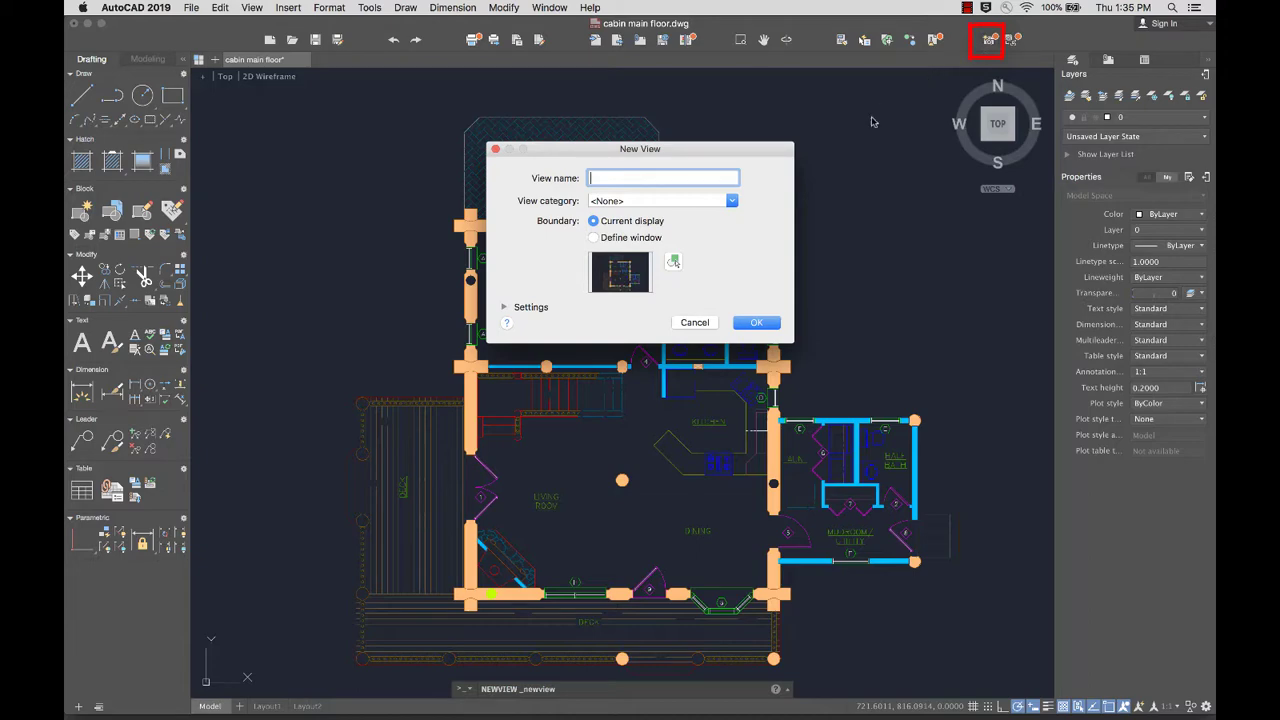
{"action": "type", "text": "stairs"}
{"action": "left_click", "coordinate": [632, 238]}
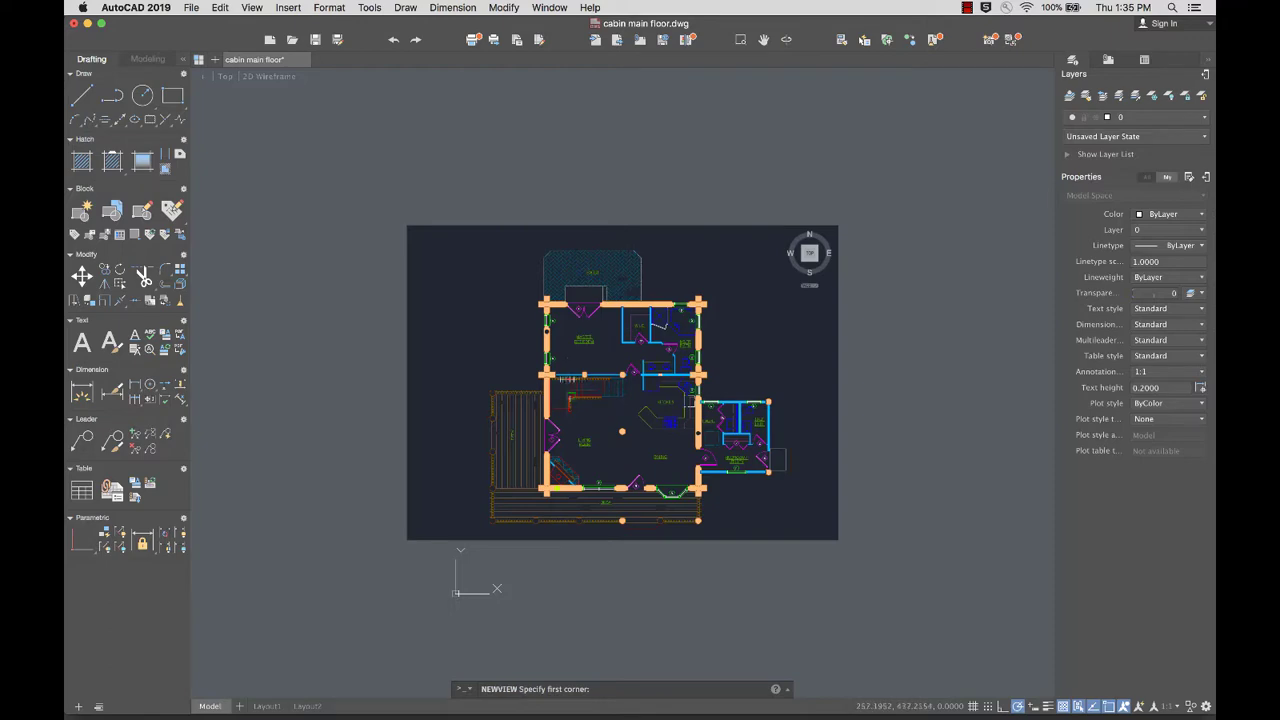
{"action": "scroll", "coordinate": [581, 382], "scroll_direction": "up", "scroll_amount": 3}
{"action": "scroll", "coordinate": [595, 380], "scroll_direction": "up", "scroll_amount": 3}
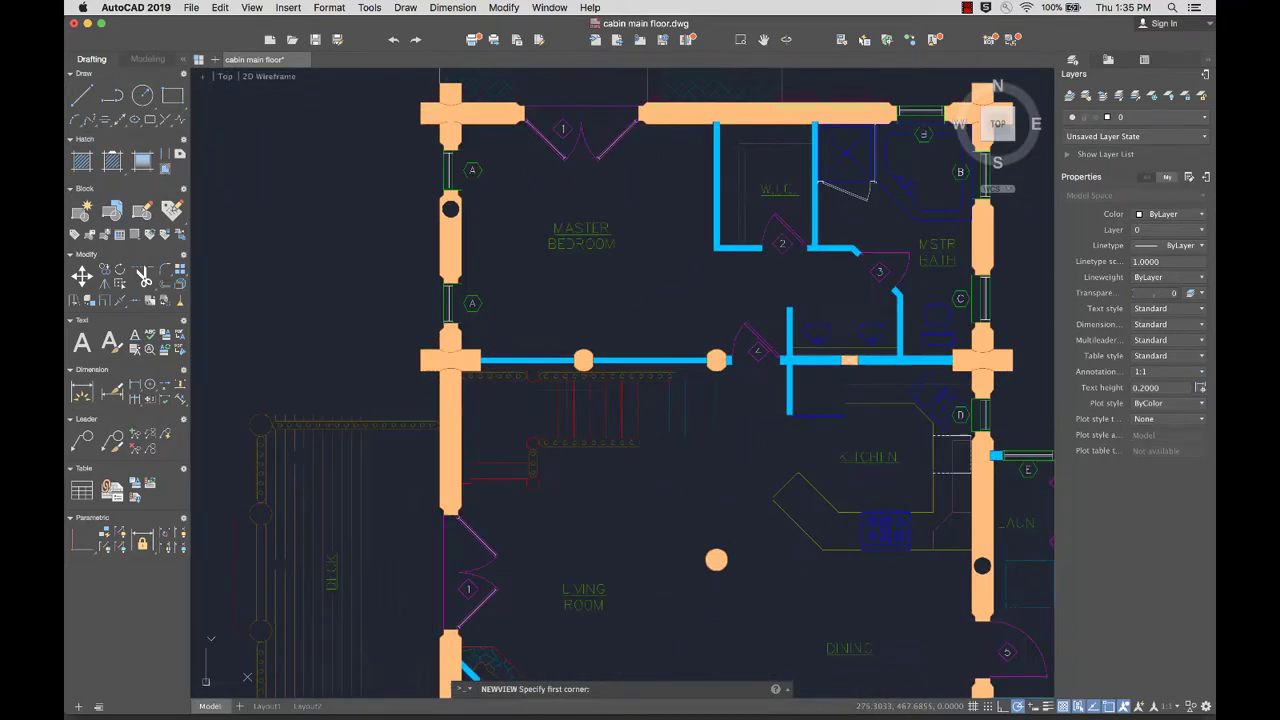
{"action": "left_click", "coordinate": [380, 310]}
{"action": "left_click", "coordinate": [805, 495]}
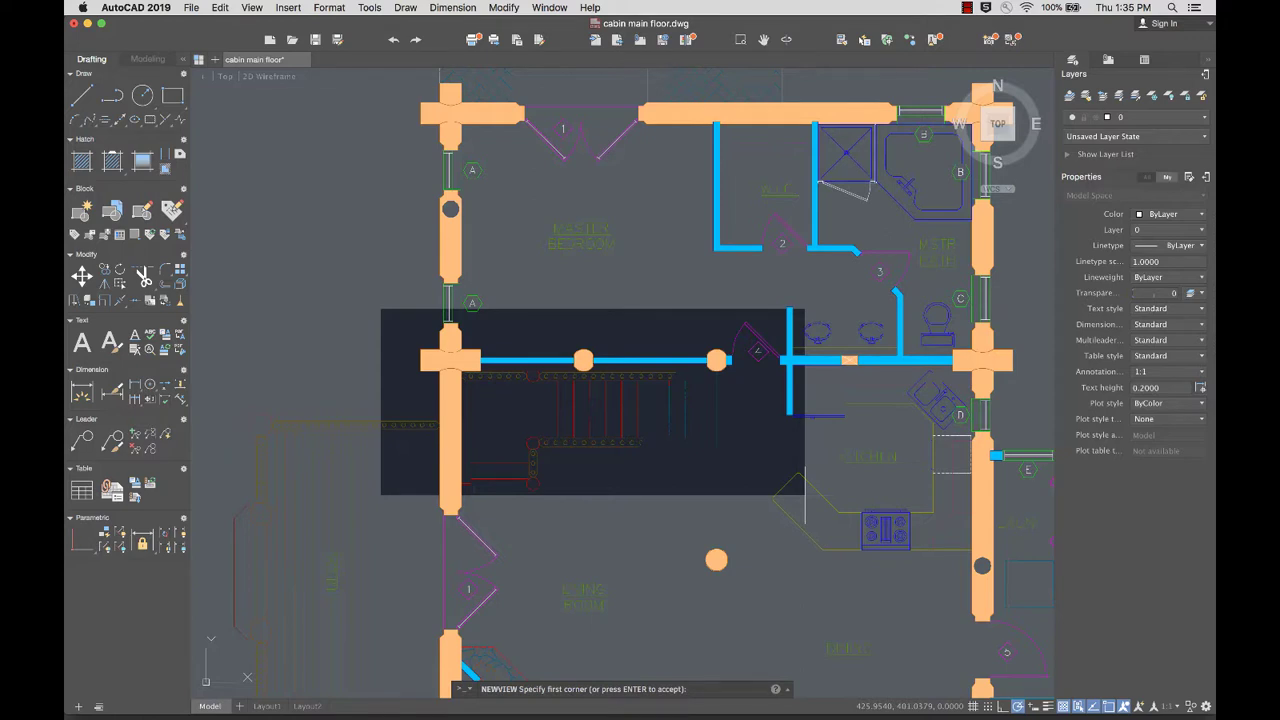
{"action": "key", "text": "Return"}
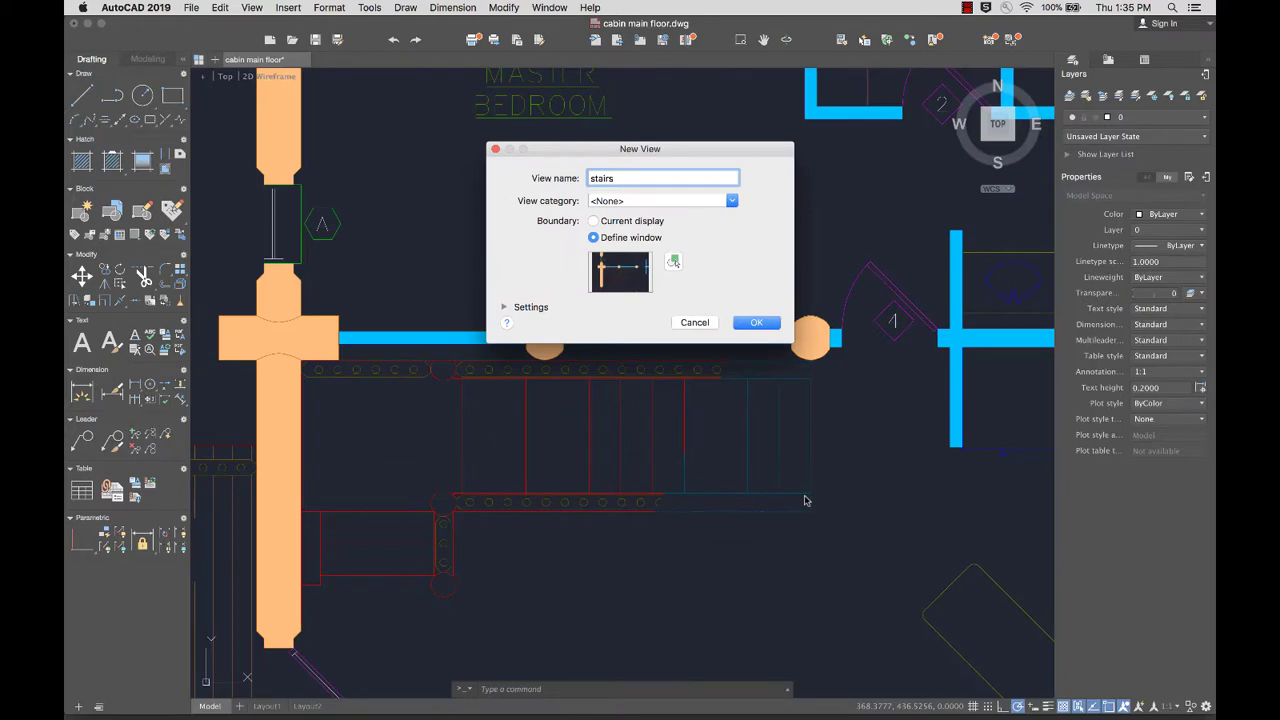
{"action": "left_click", "coordinate": [757, 322]}
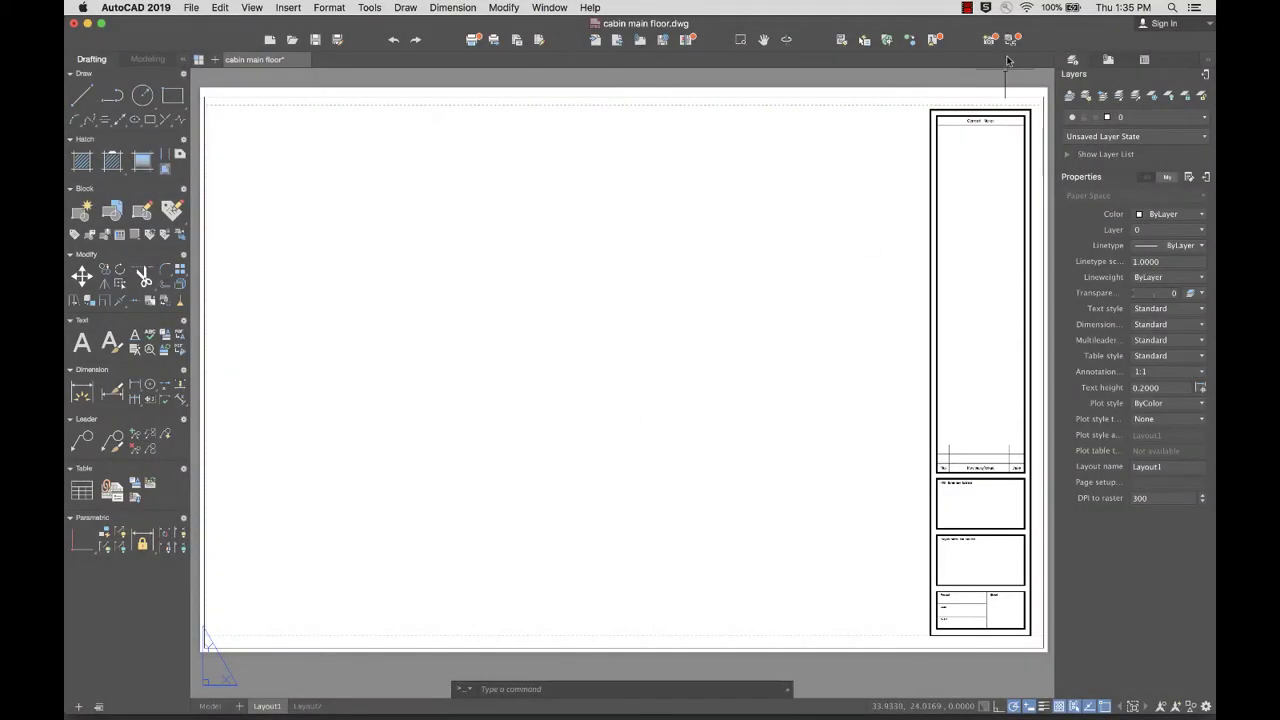
- Place the floor plan view on Layout1 at 1/4" = 1'-0" near the sheet's top-left
{"action": "left_click", "coordinate": [1011, 41]}
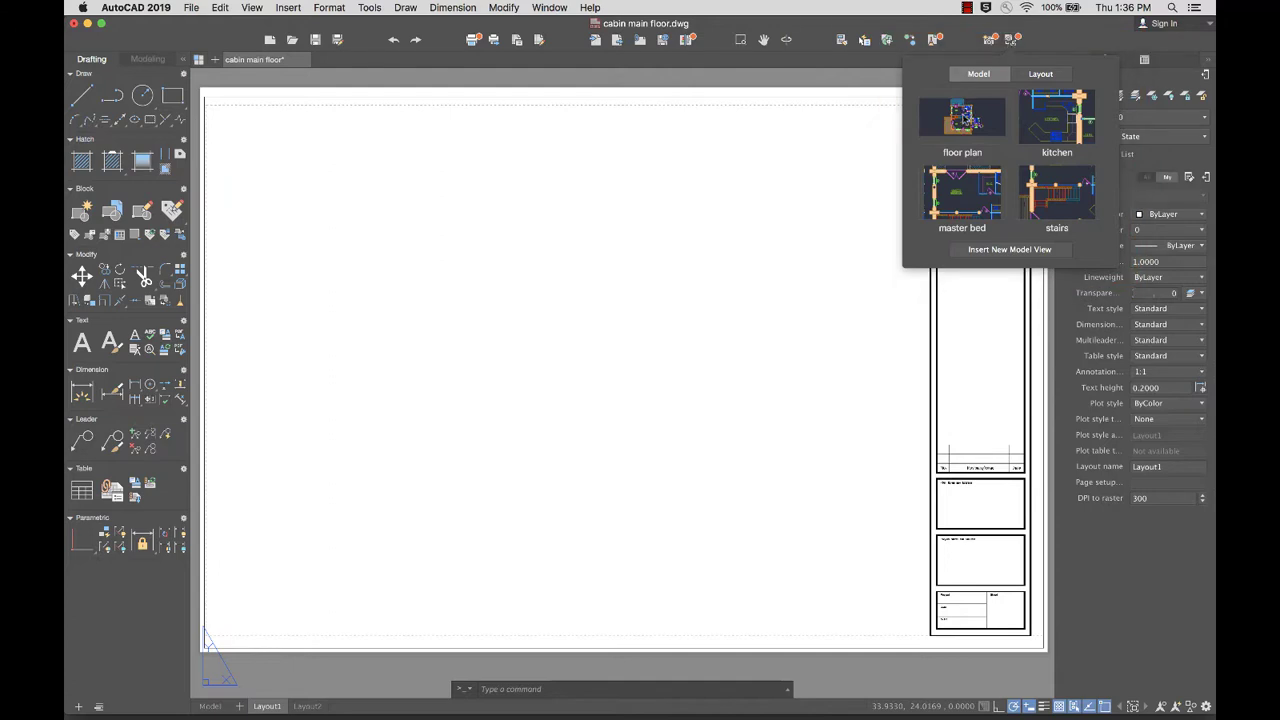
{"action": "left_click", "coordinate": [962, 118]}
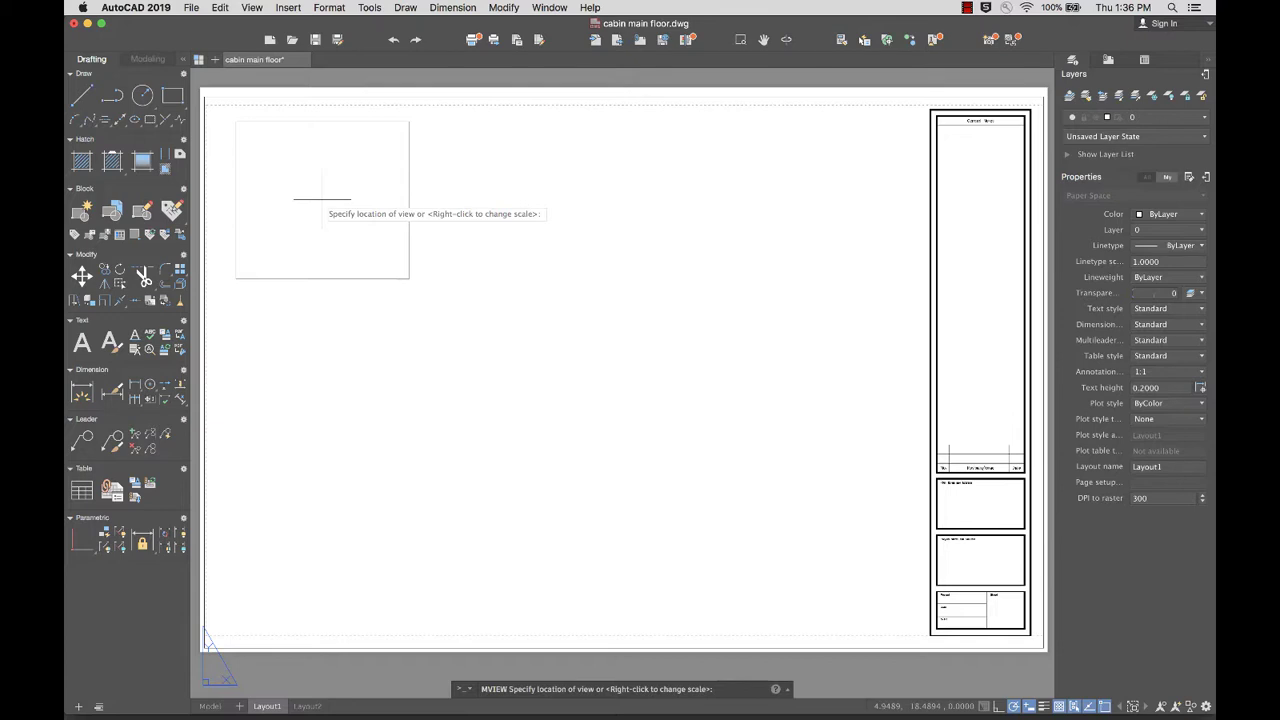
{"action": "right_click", "coordinate": [322, 199]}
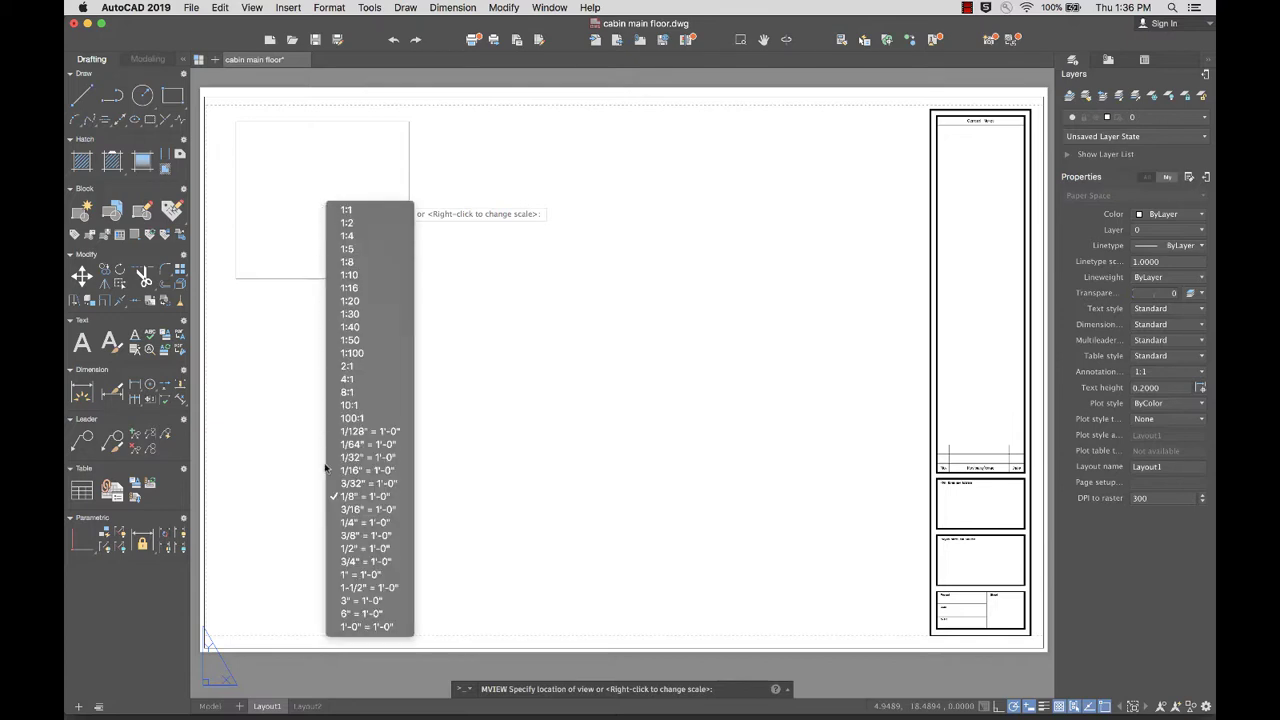
{"action": "left_click", "coordinate": [348, 523]}
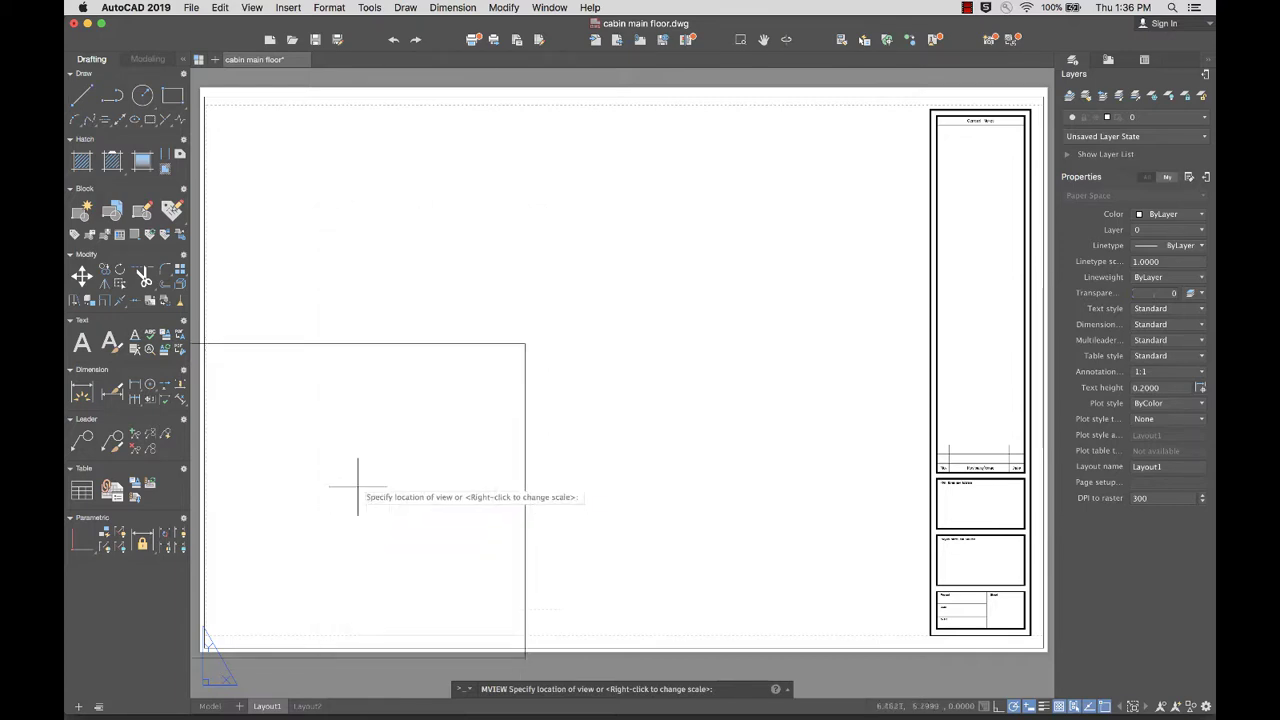
{"action": "left_click", "coordinate": [386, 263]}
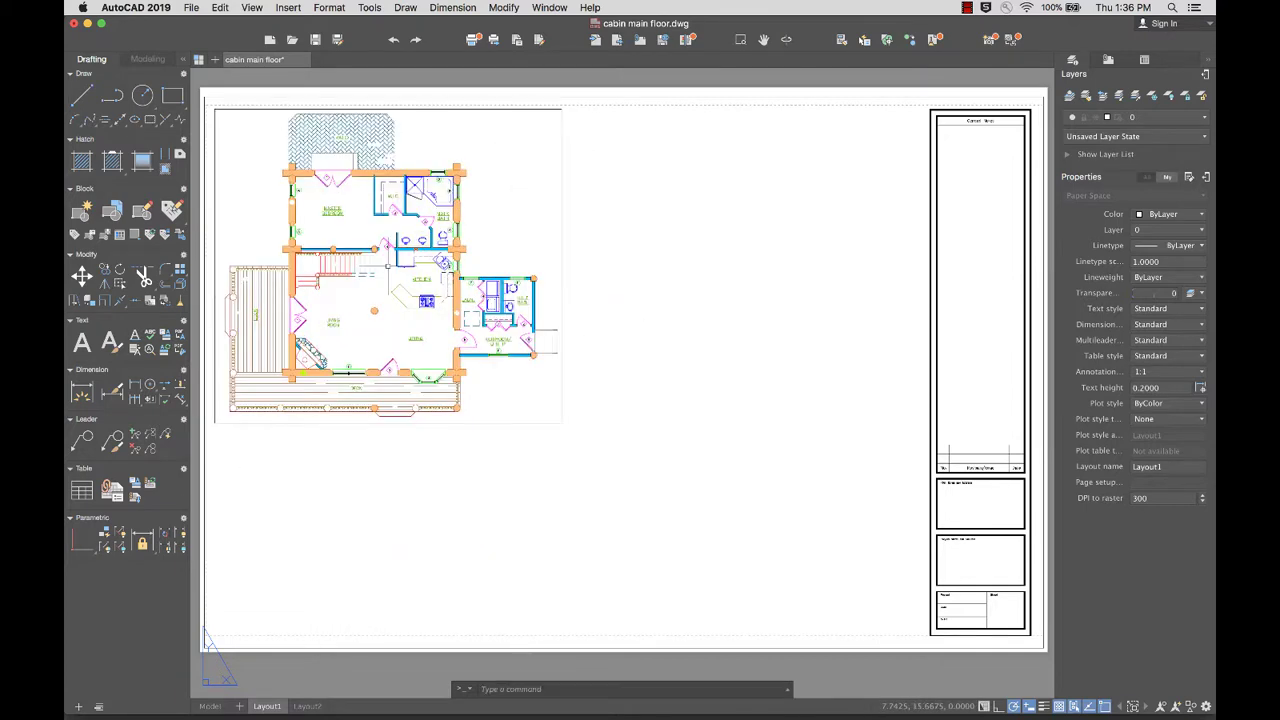
- Place the master bed view as a Layout1 viewport, keeping its scale
{"action": "left_click", "coordinate": [1013, 40]}
{"action": "left_click", "coordinate": [962, 193]}
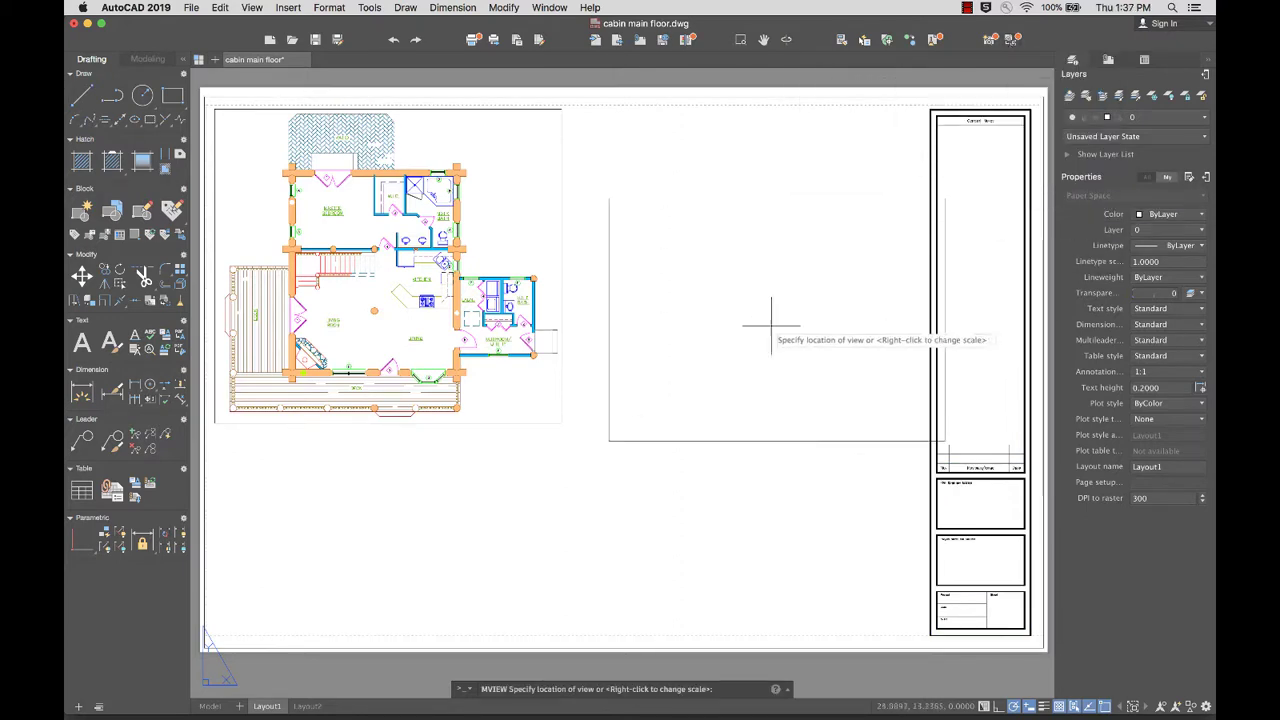
{"action": "left_click", "coordinate": [739, 507]}
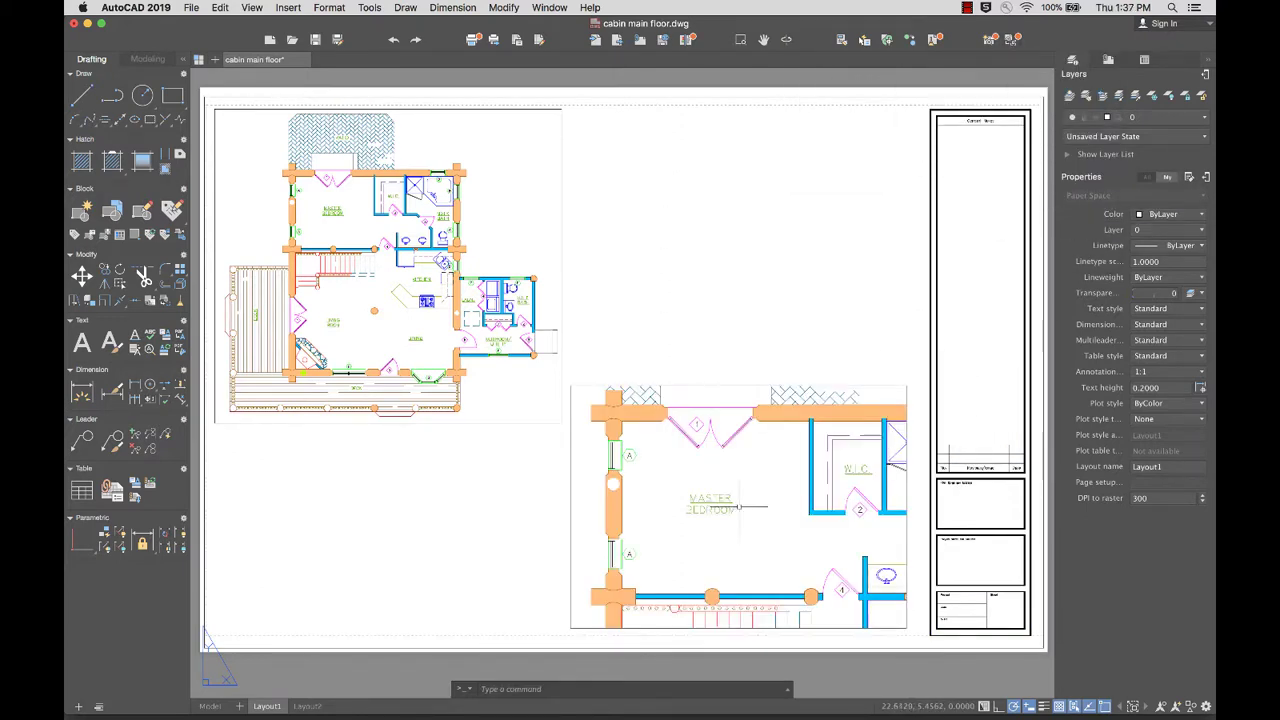
{"action": "left_click", "coordinate": [571, 479]}
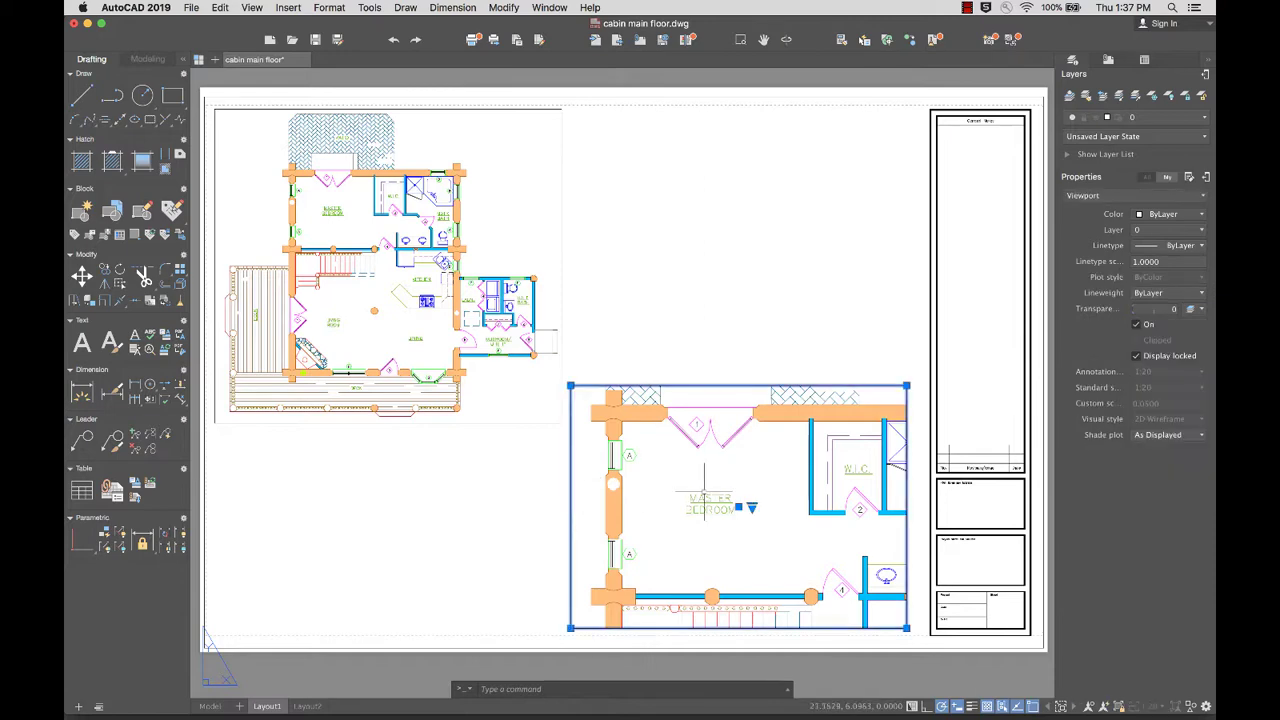
{"action": "left_click", "coordinate": [752, 507]}
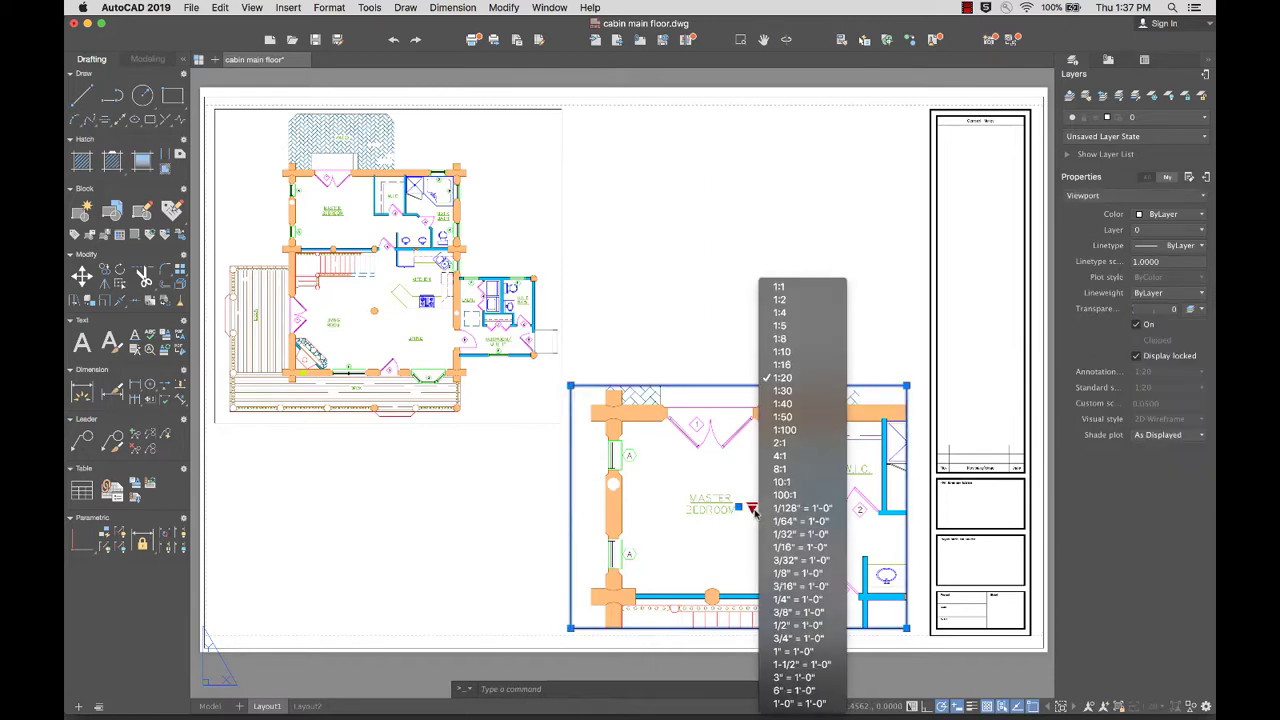
{"action": "key", "text": "Escape"}
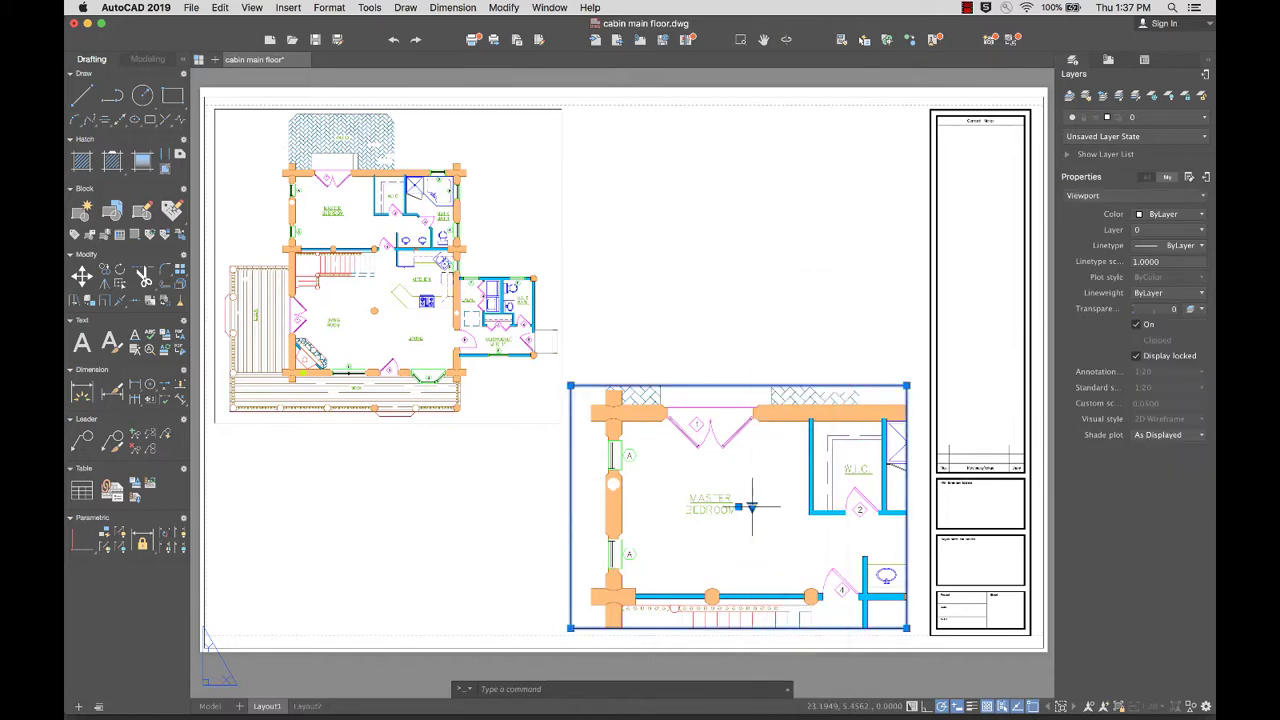
- Move the viewport to the sheet's top-right and stretch its corner to include the stairs
{"action": "left_click", "coordinate": [738, 507]}
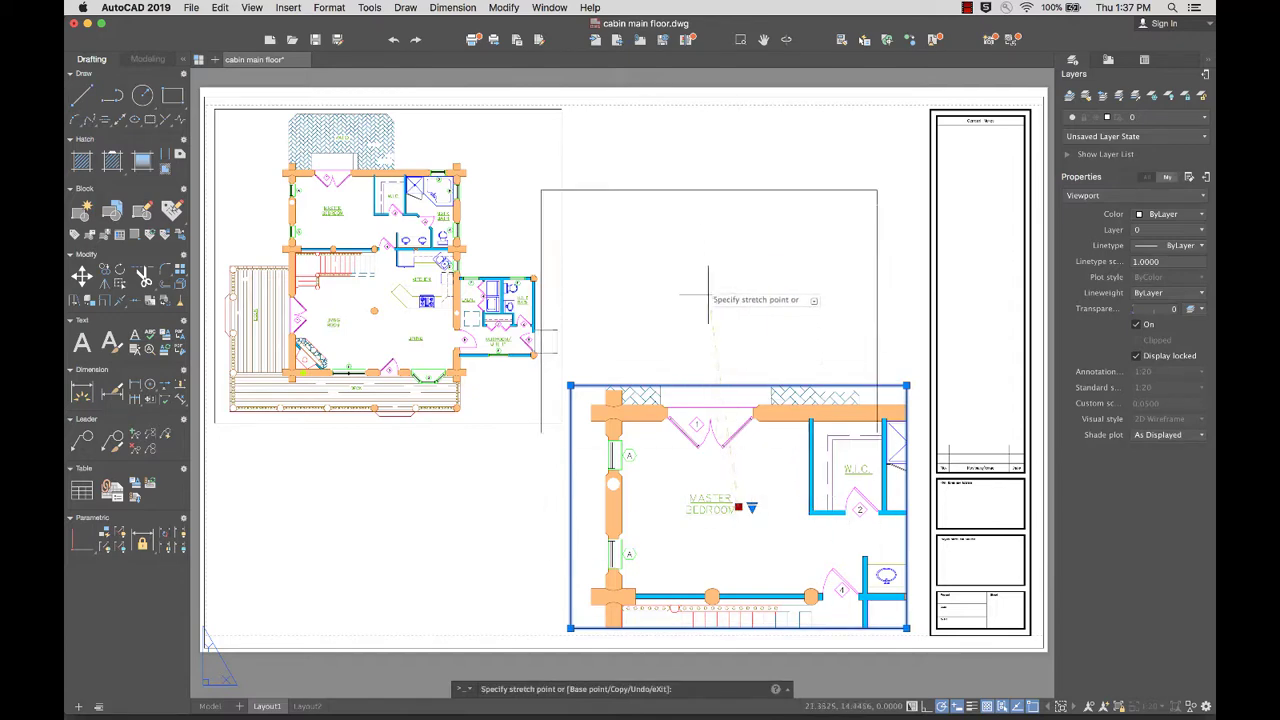
{"action": "left_click", "coordinate": [738, 232]}
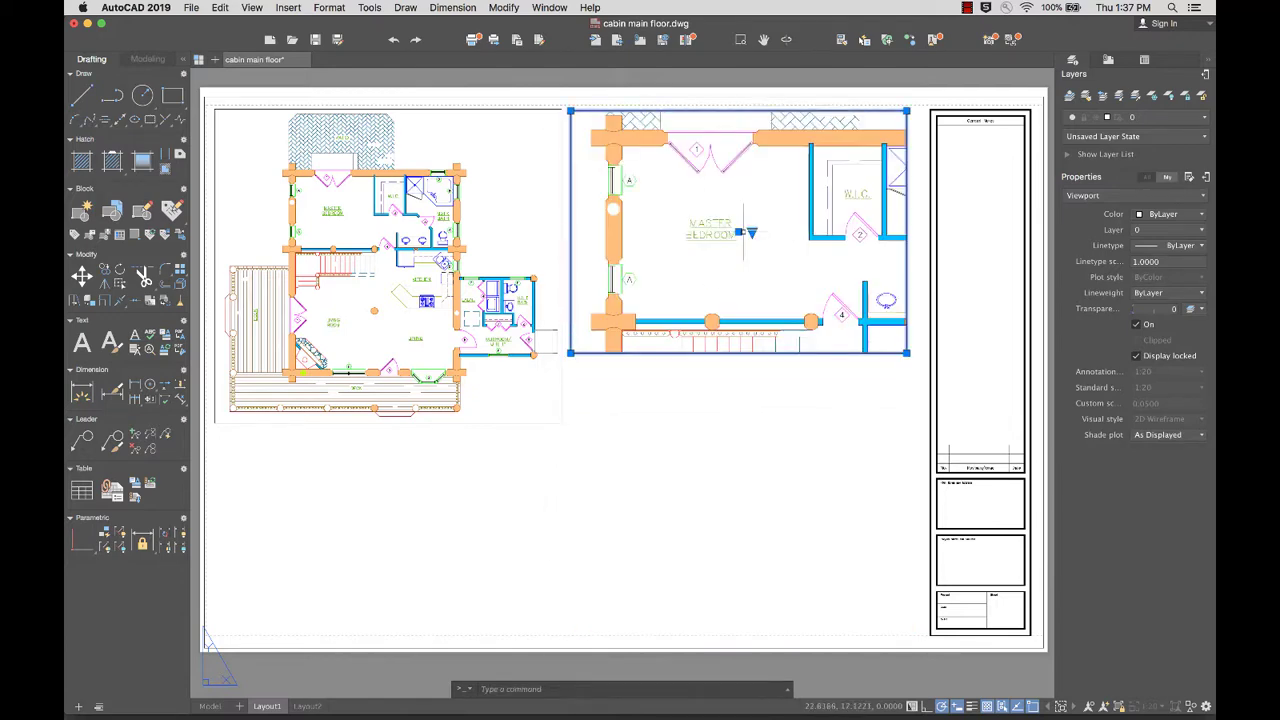
{"action": "left_click", "coordinate": [906, 352]}
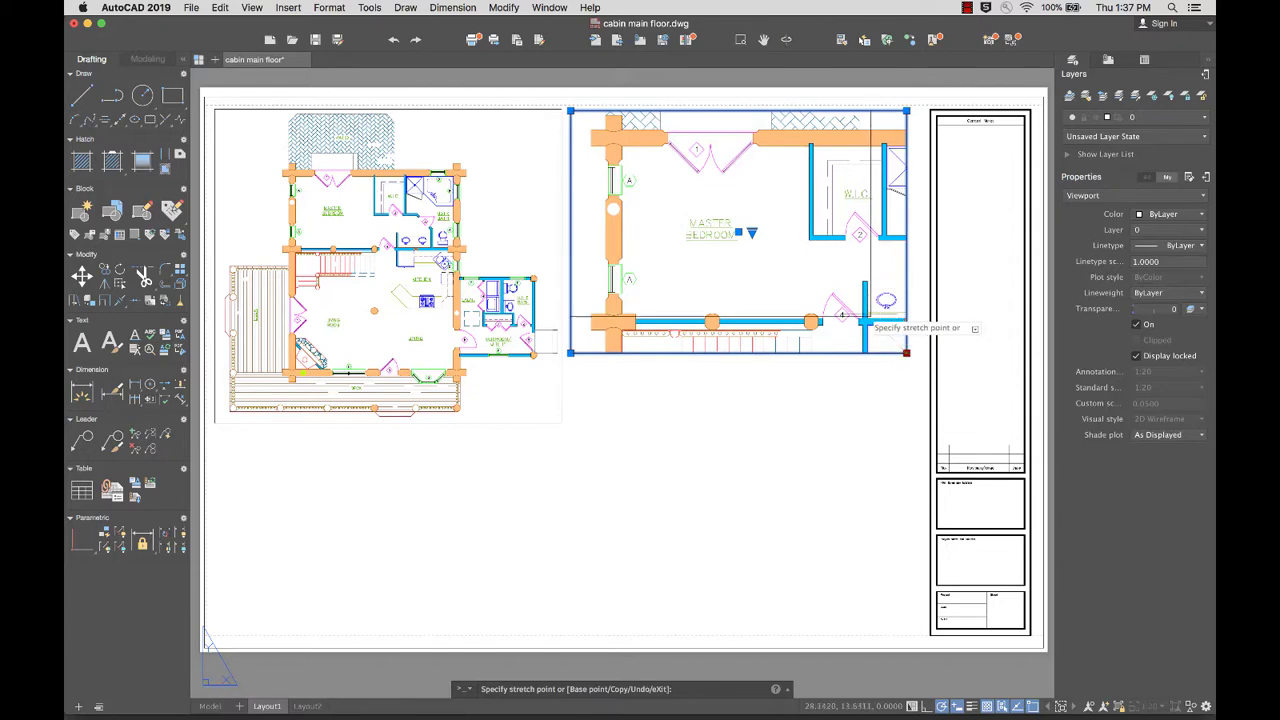
{"action": "left_click", "coordinate": [833, 293]}
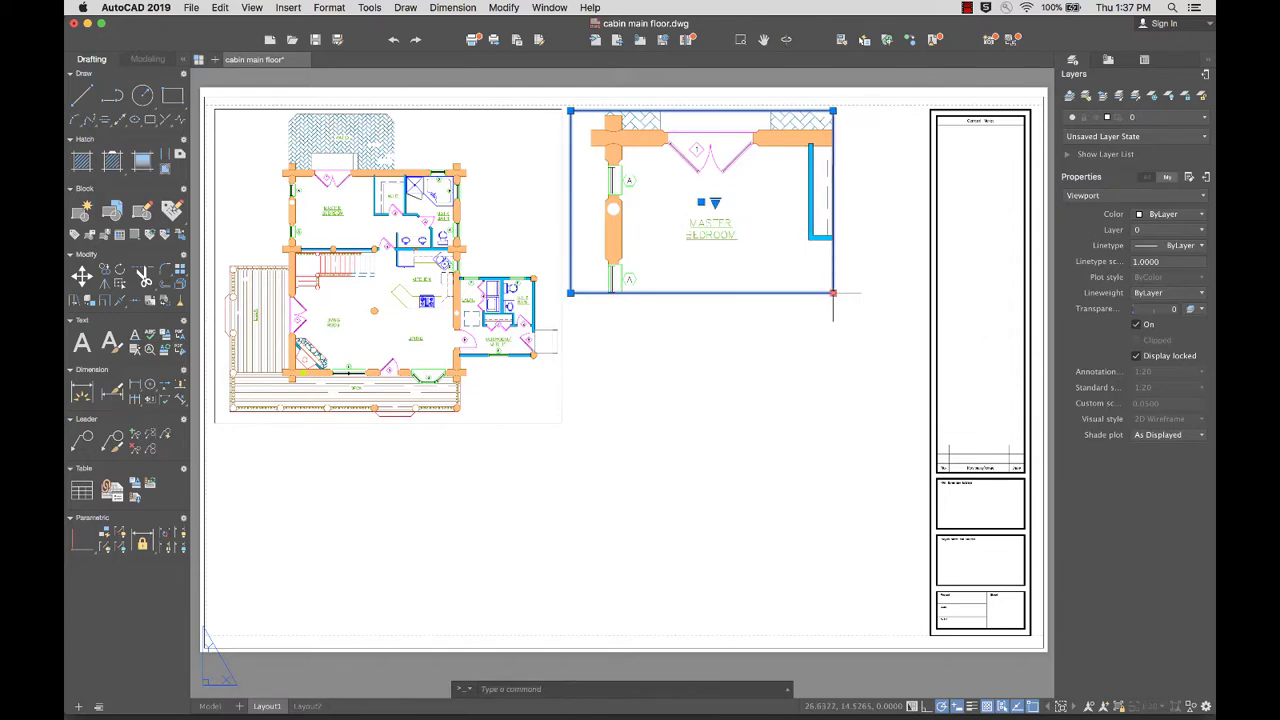
{"action": "left_click", "coordinate": [833, 293]}
{"action": "left_click", "coordinate": [918, 481]}
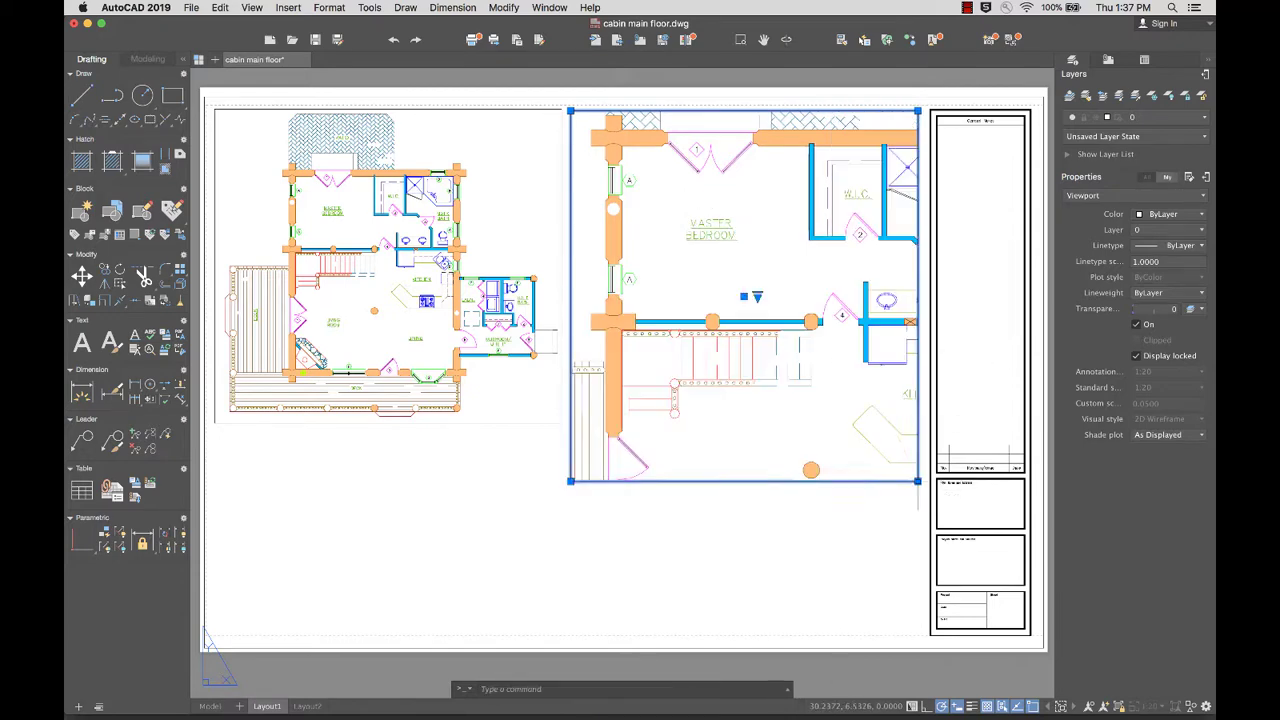
{"action": "key", "text": "Escape"}
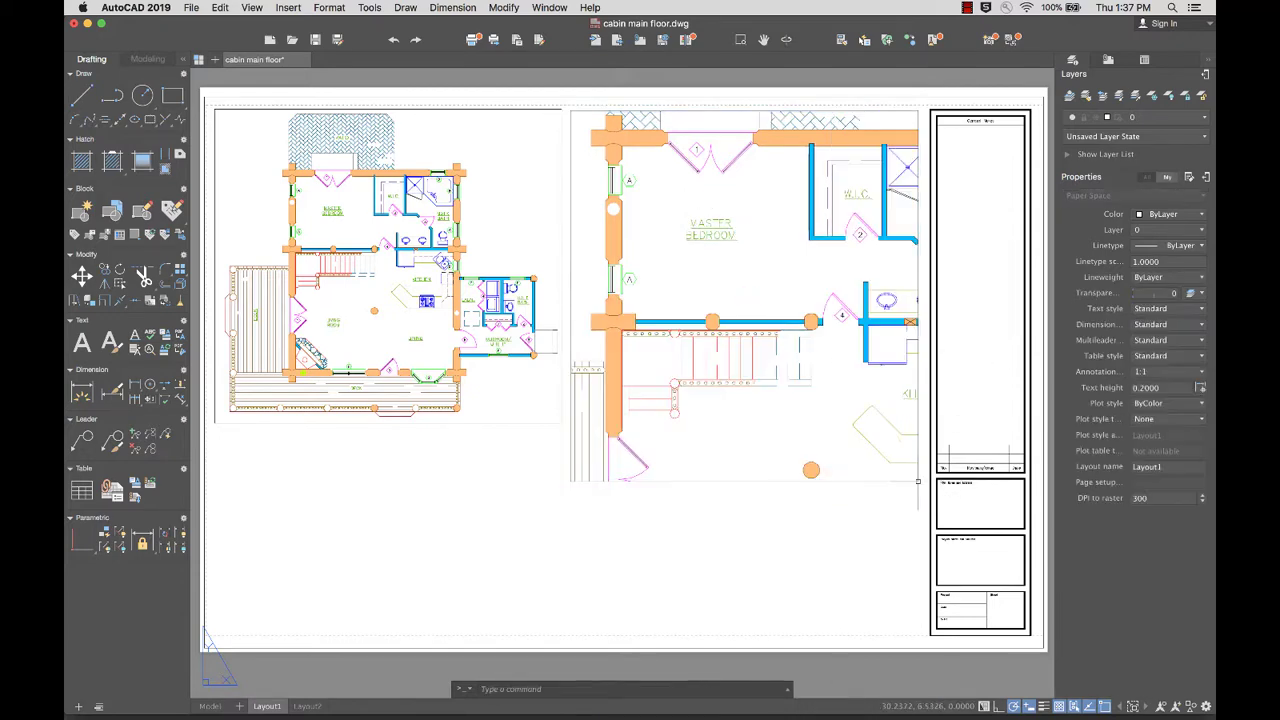
- Switch to model space and show the saved kitchen view
{"action": "left_click", "coordinate": [210, 706]}
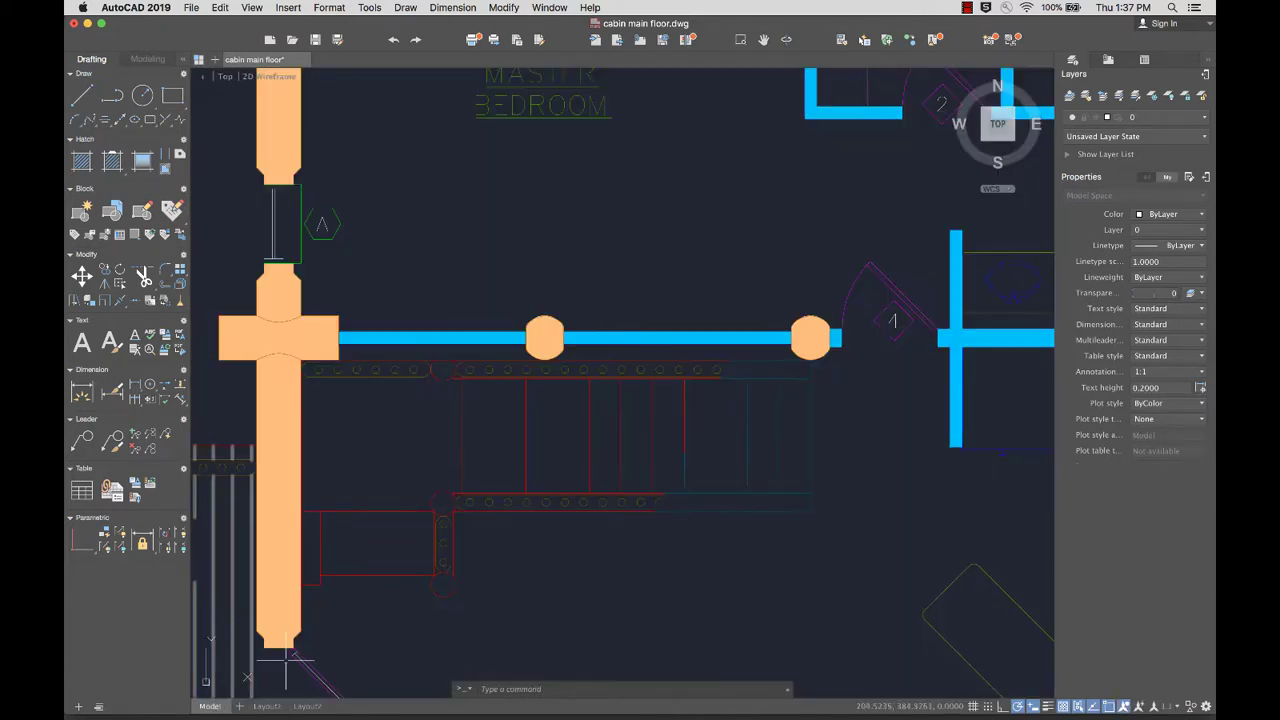
{"action": "left_click", "coordinate": [1013, 40]}
{"action": "left_click", "coordinate": [1055, 116]}
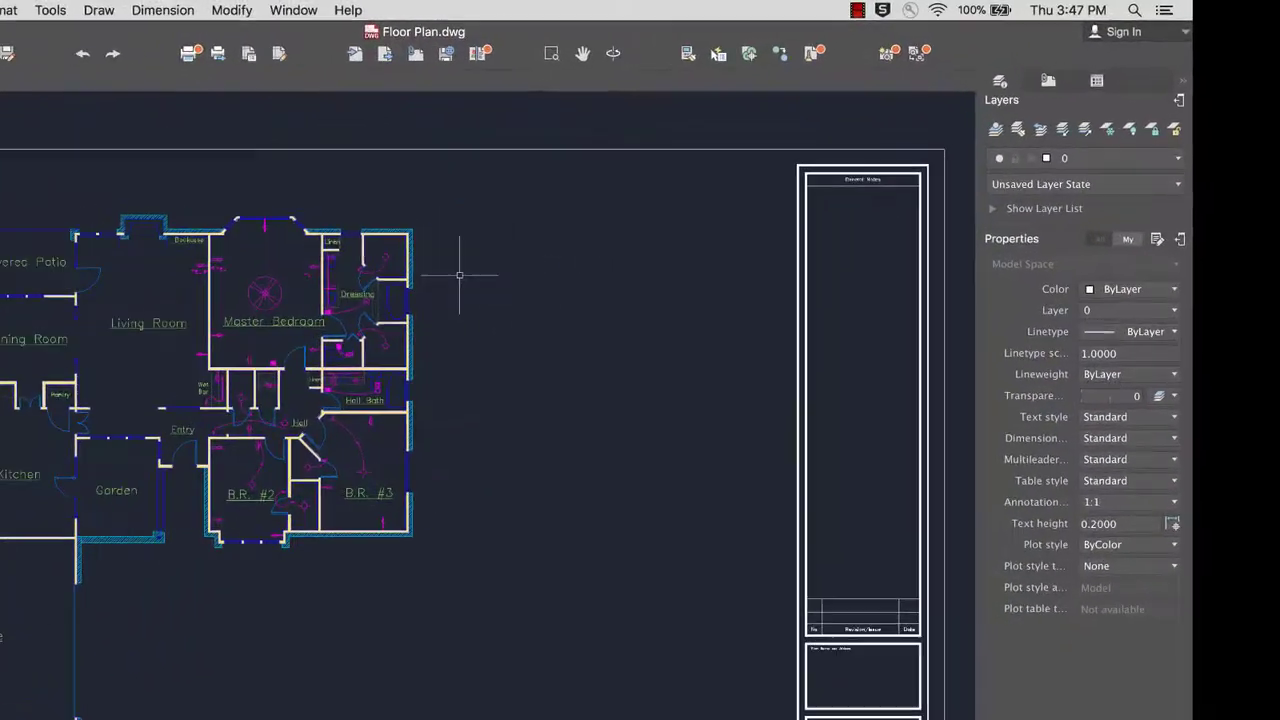
- Set XREFLAYER to MyXrefLayer so new references go on that layer
{"action": "type", "text": "xrefl"}
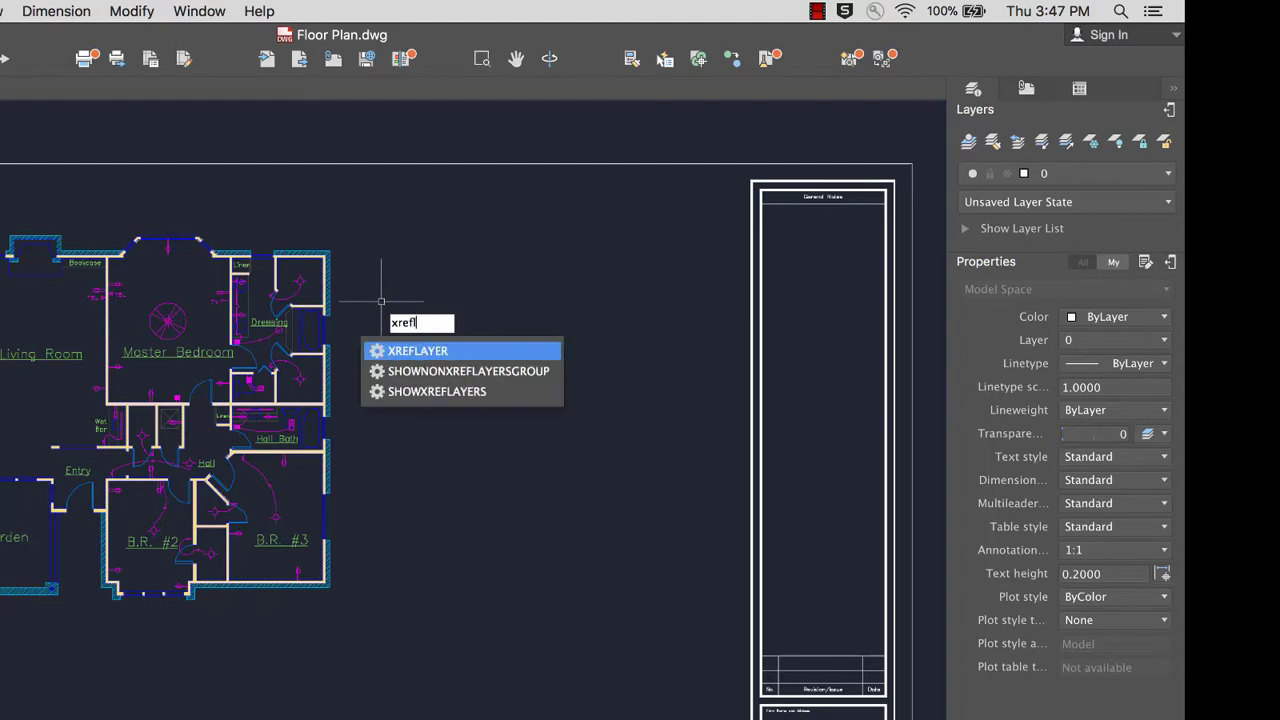
{"action": "type", "text": "ayer"}
{"action": "key", "text": "Return"}
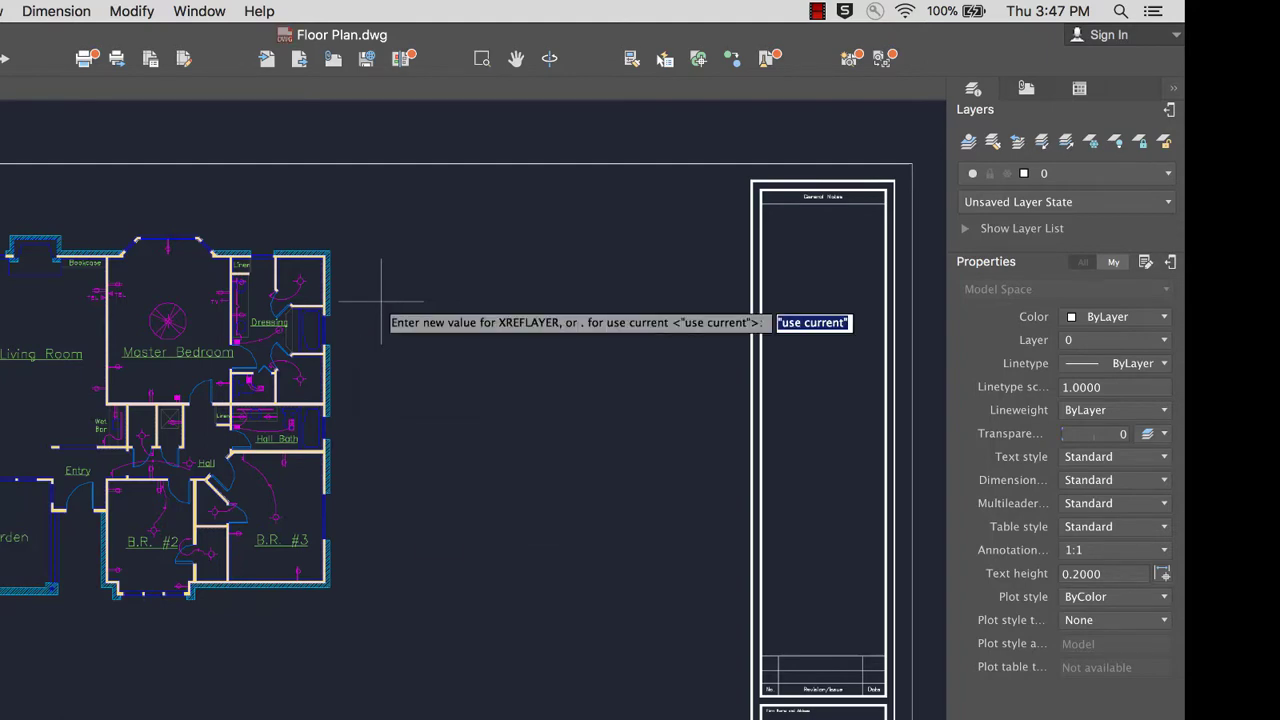
{"action": "type", "text": "MyXrefLayer"}
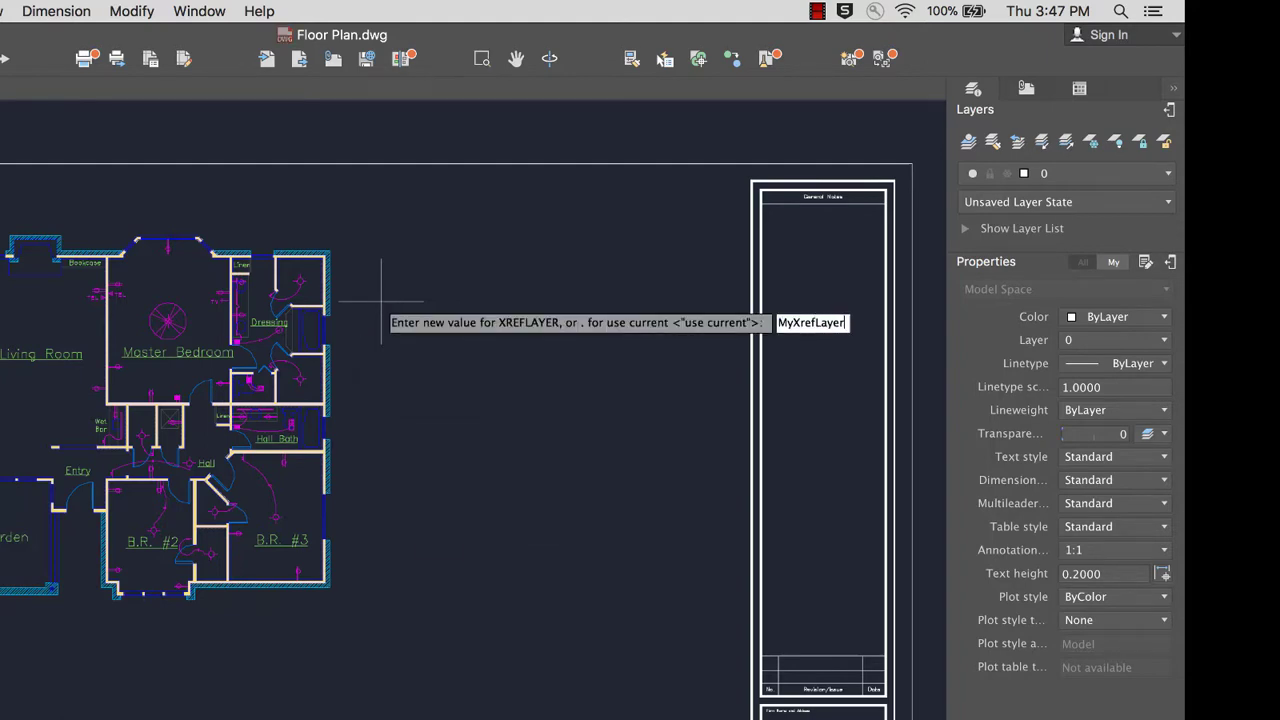
{"action": "key", "text": "Return"}
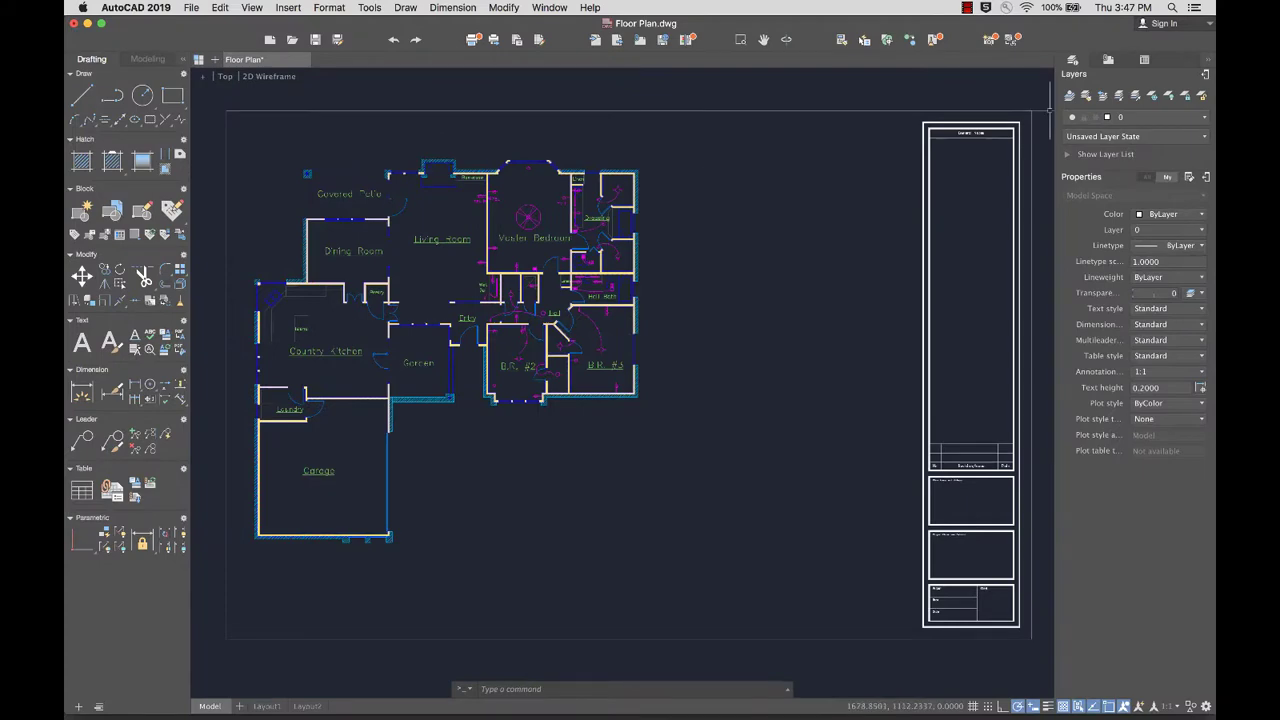
{"action": "left_click", "coordinate": [1108, 59]}
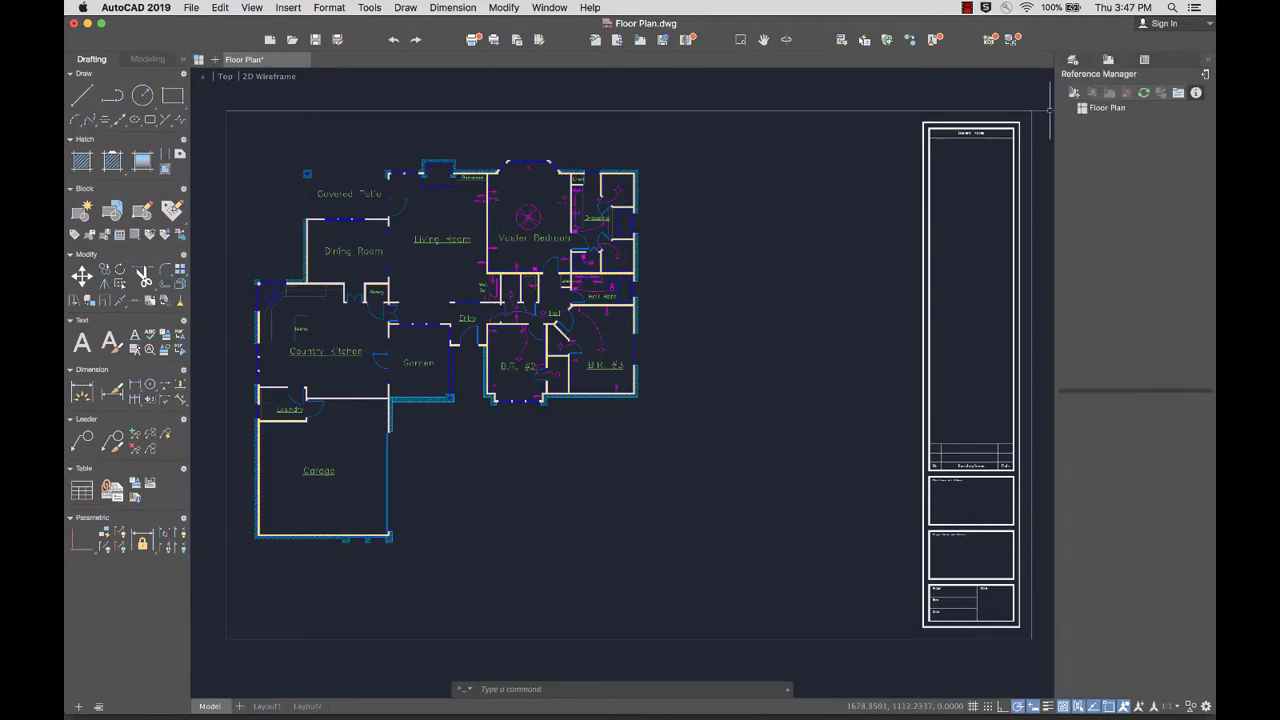
- Attach window_schedule.dwg as an external reference, placed below the floor plan
{"action": "left_click", "coordinate": [1073, 92]}
{"action": "double_click", "coordinate": [575, 178]}
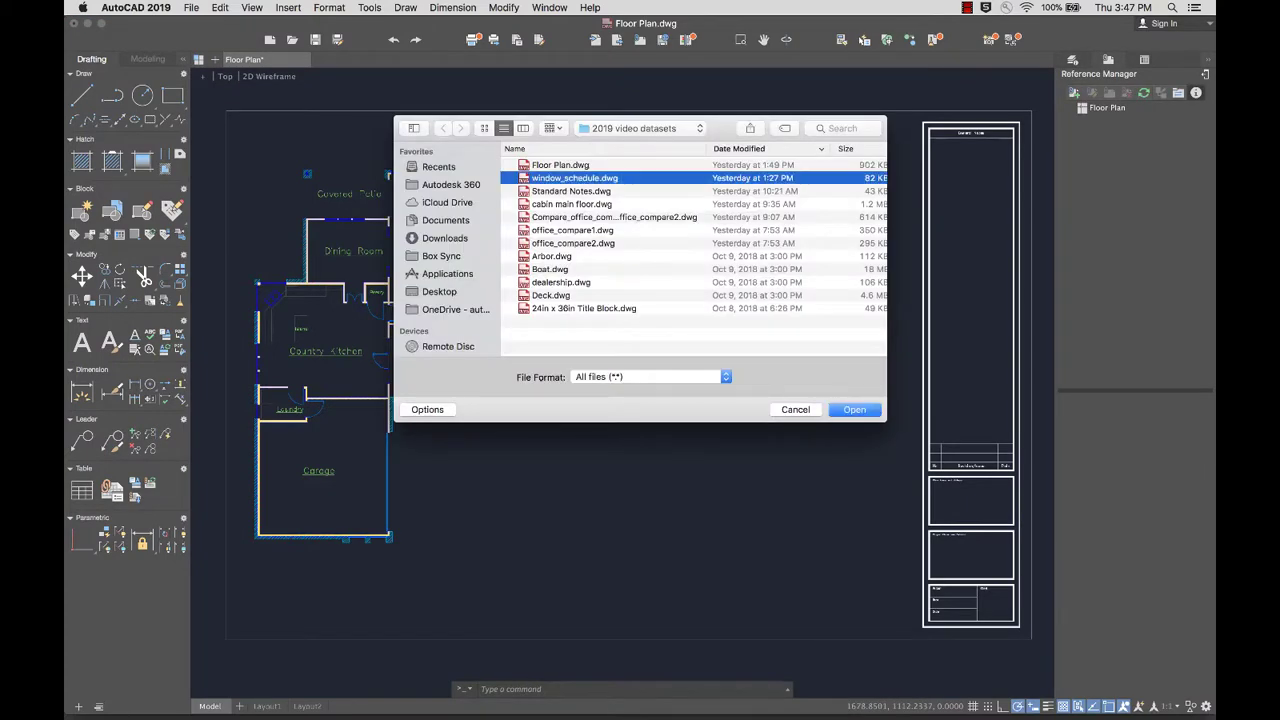
{"action": "left_click", "coordinate": [876, 401]}
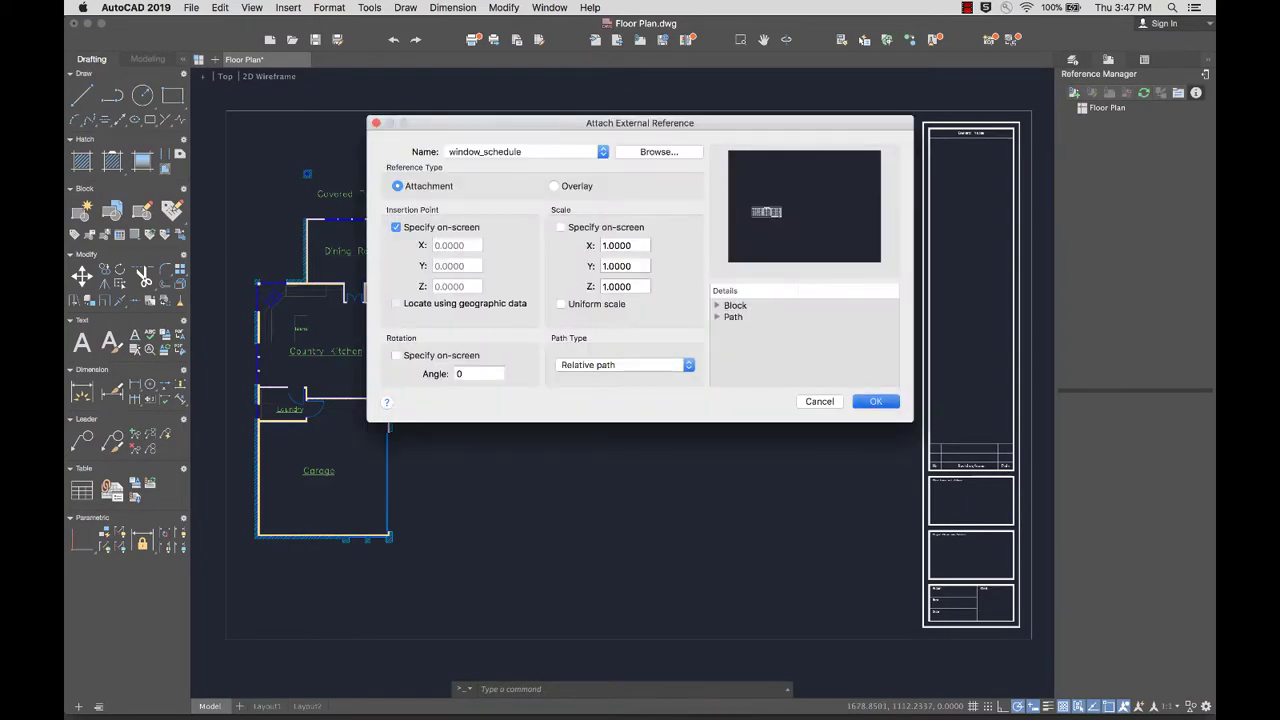
{"action": "left_click", "coordinate": [467, 557]}
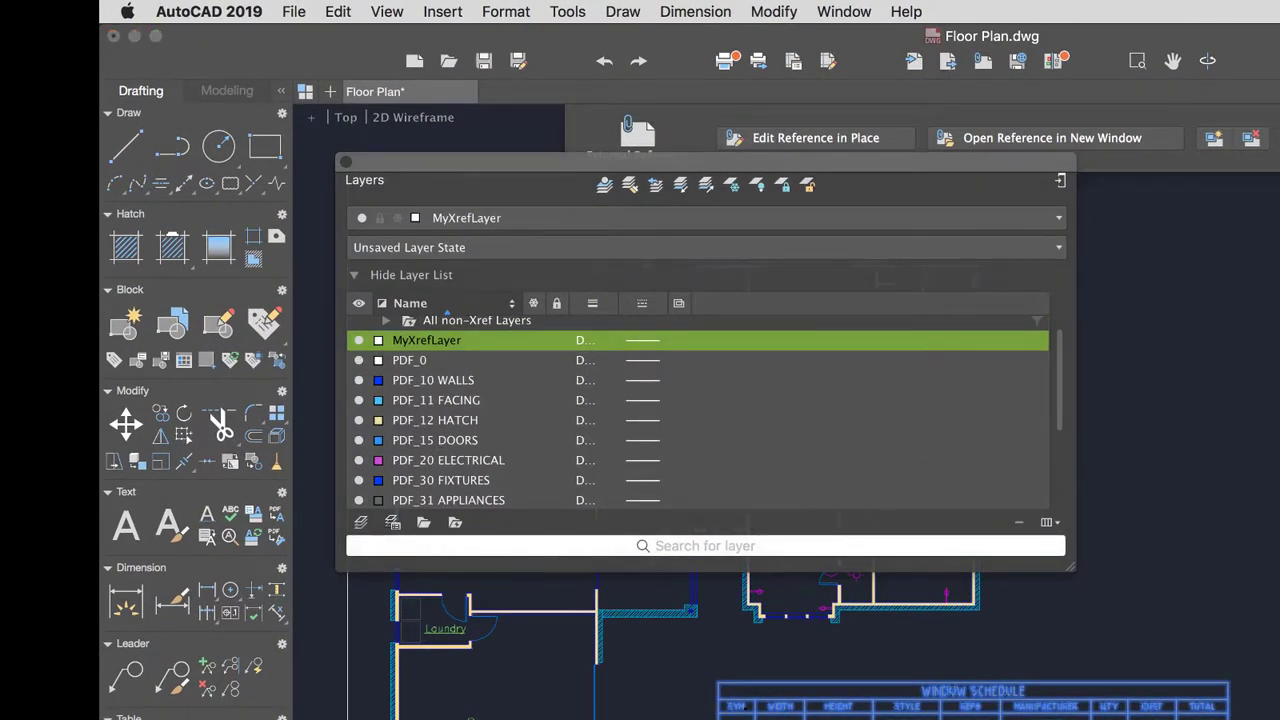
- Make the window_schedule xref layer yellow in the Layers palette
{"action": "scroll", "coordinate": [700, 410], "scroll_direction": "down", "scroll_amount": 5}
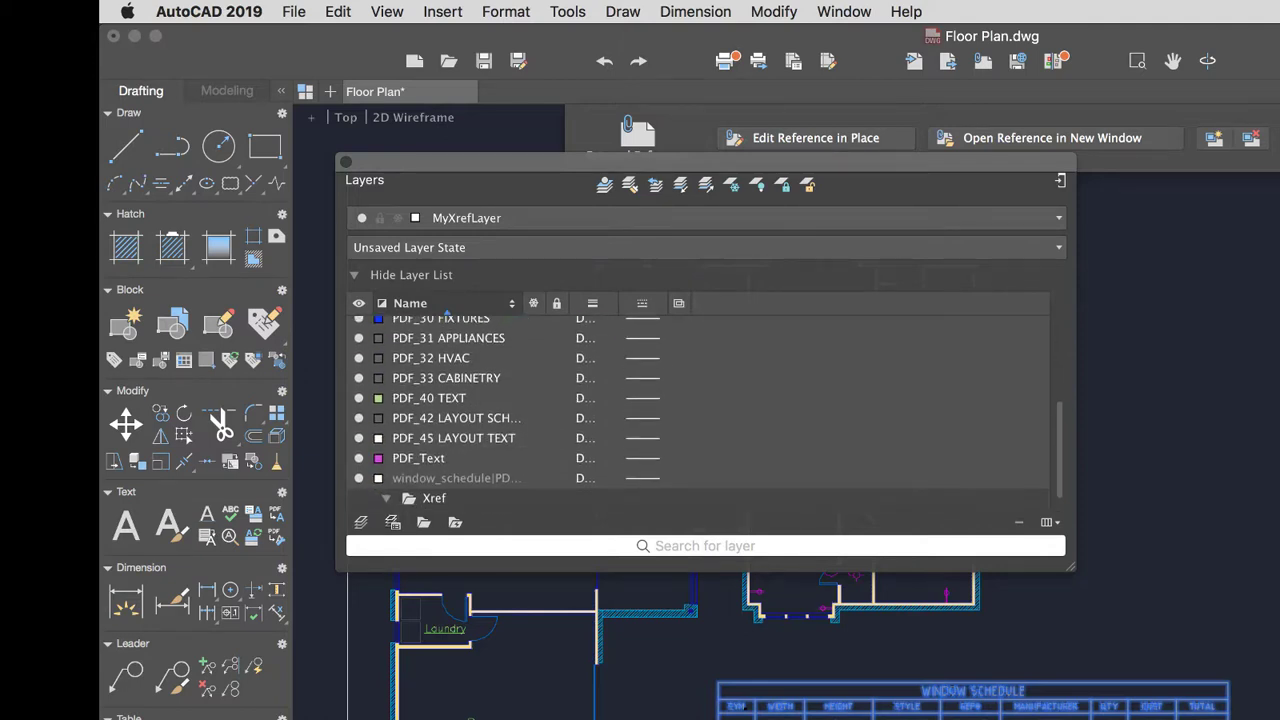
{"action": "left_click", "coordinate": [386, 498]}
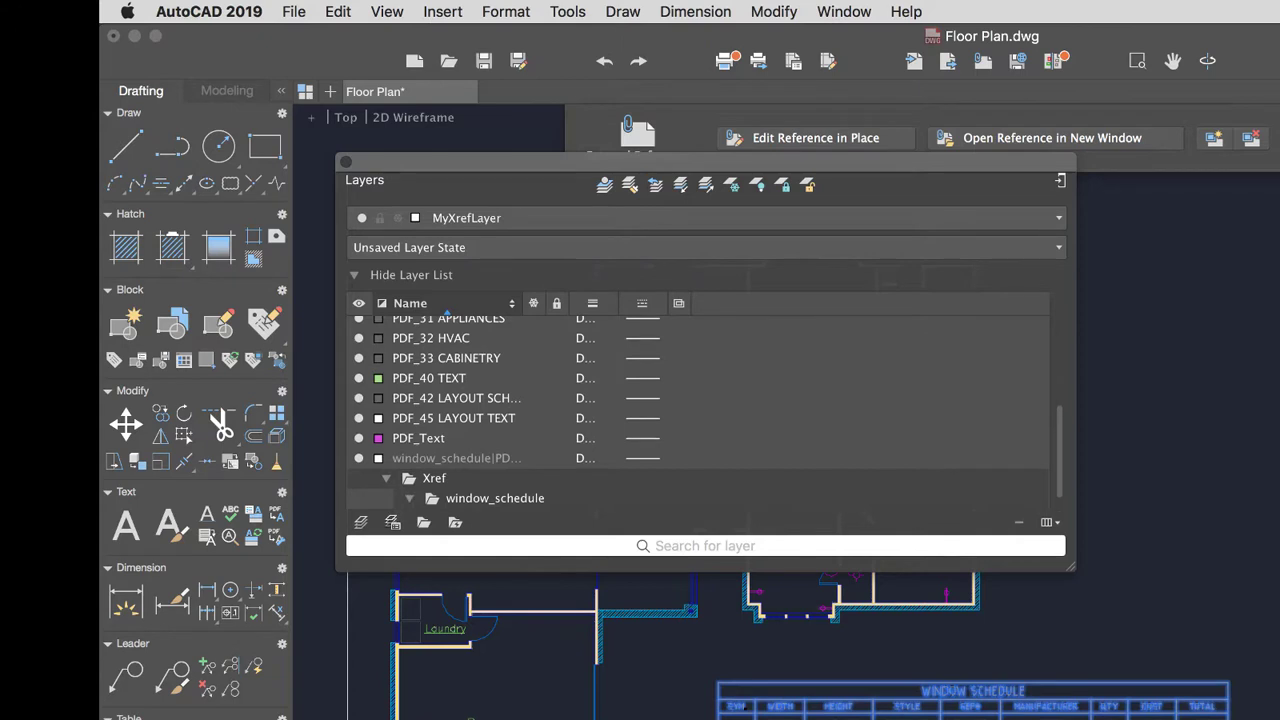
{"action": "left_click", "coordinate": [424, 498]}
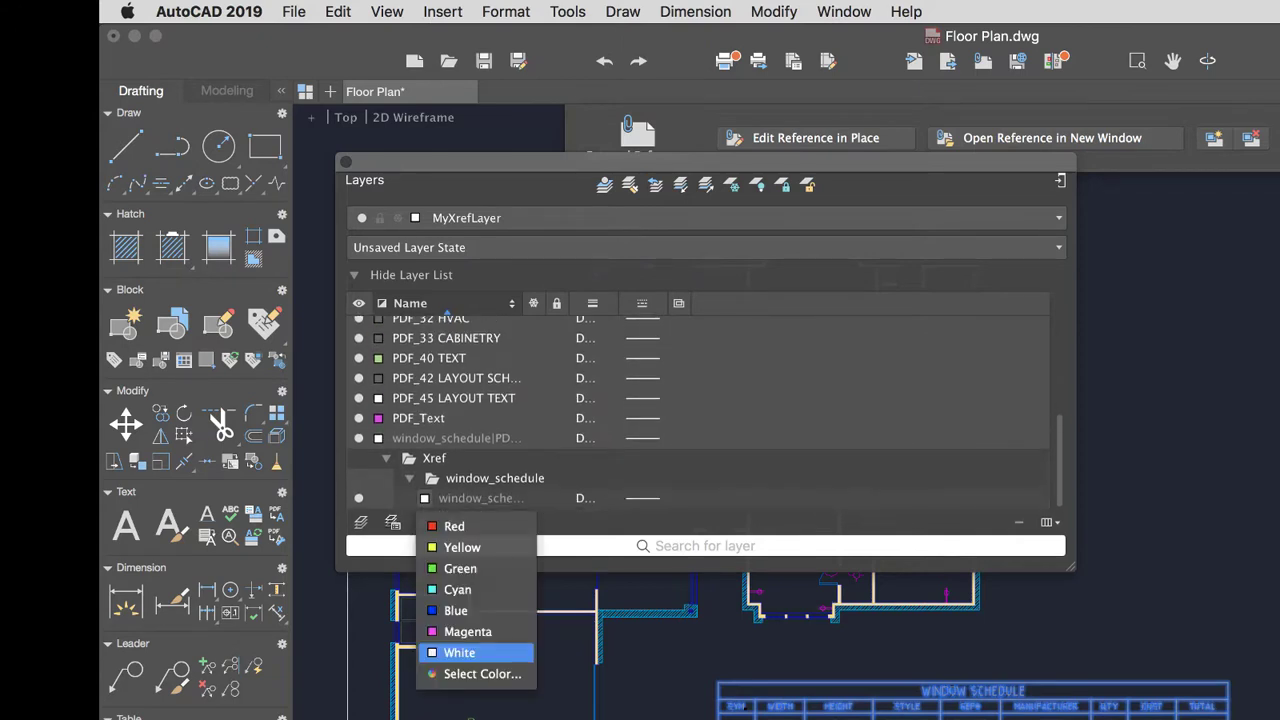
{"action": "left_click", "coordinate": [462, 547]}
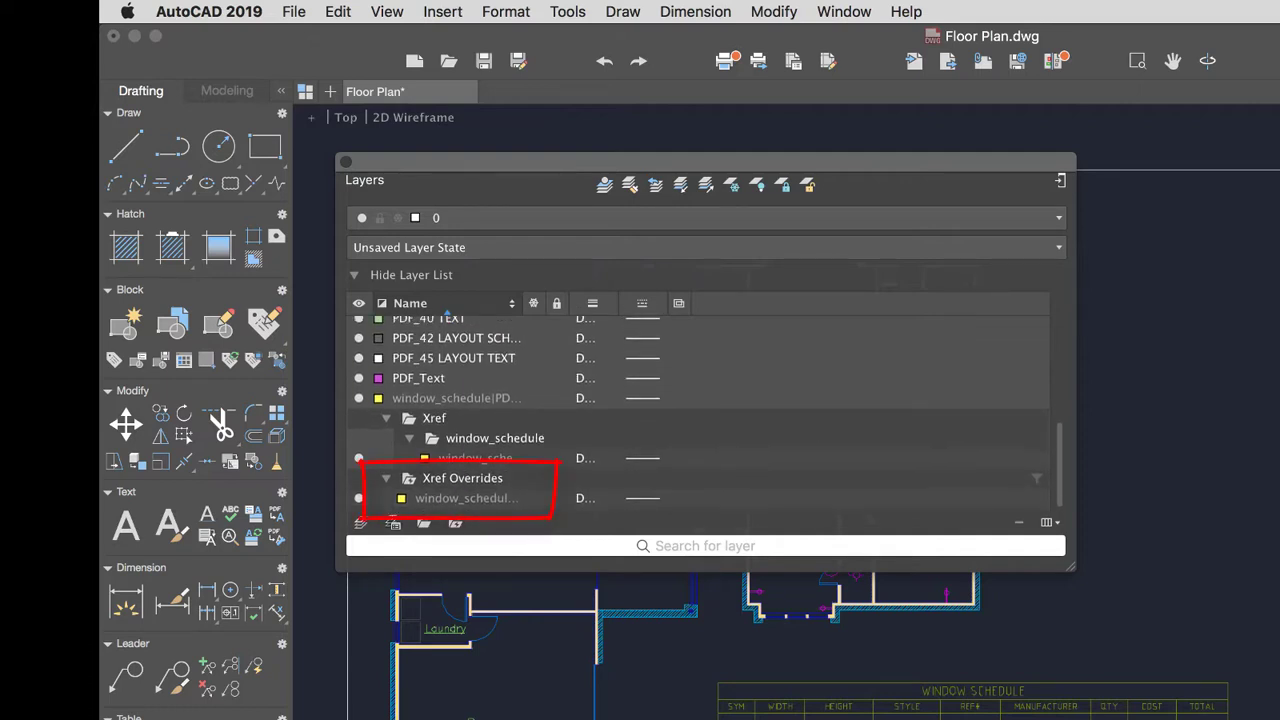
- Reset all xref layer properties of the overridden window_schedule layer
{"action": "right_click", "coordinate": [476, 500]}
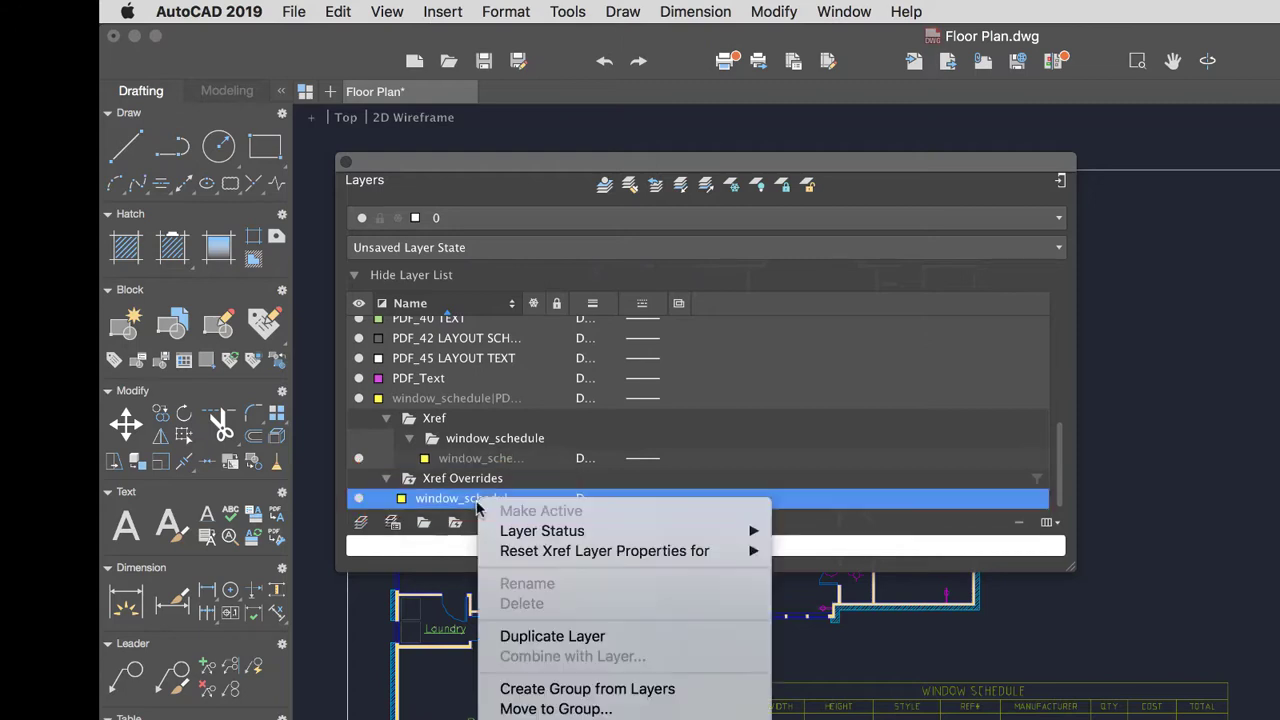
{"action": "mouse_move", "coordinate": [516, 553]}
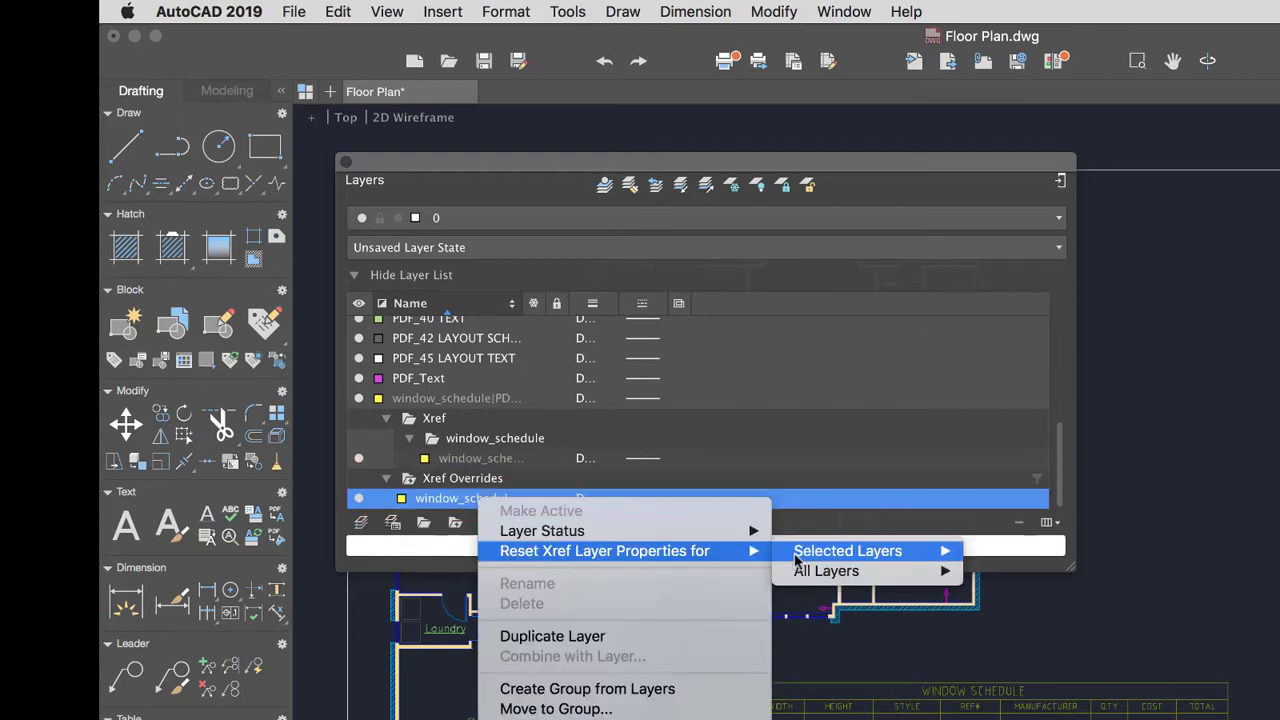
{"action": "mouse_move", "coordinate": [845, 556]}
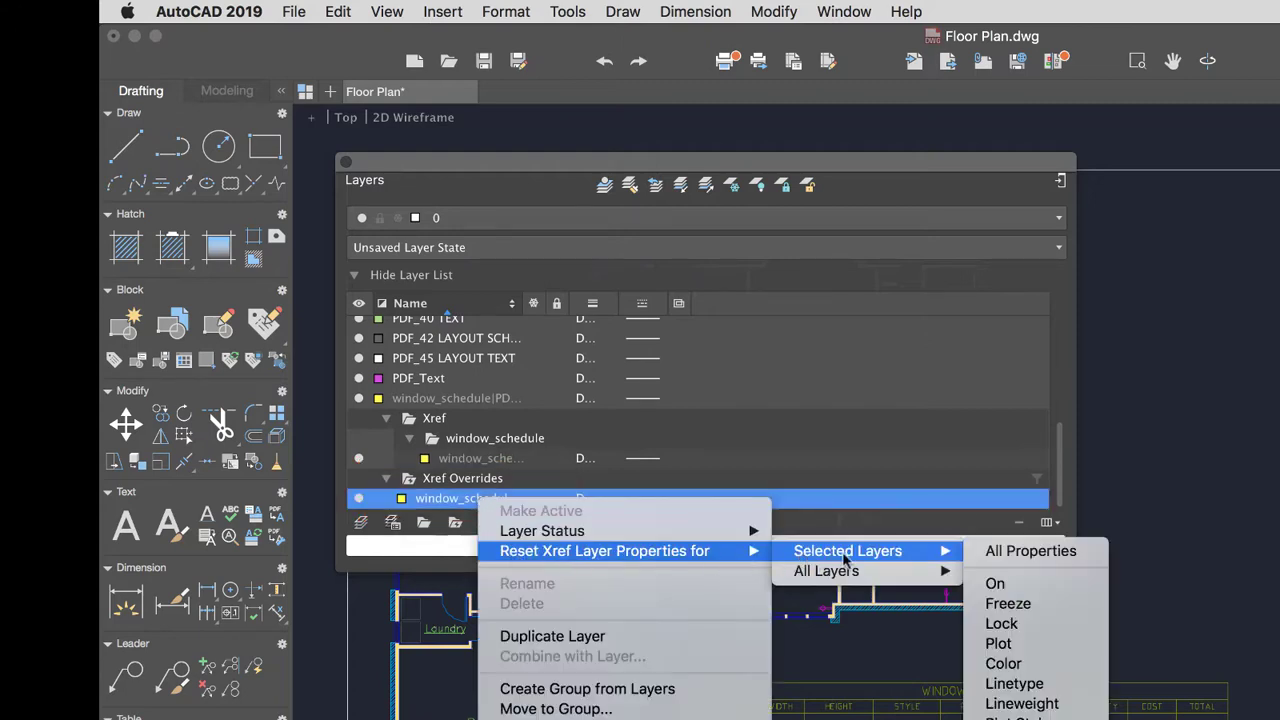
{"action": "left_click", "coordinate": [1003, 553]}
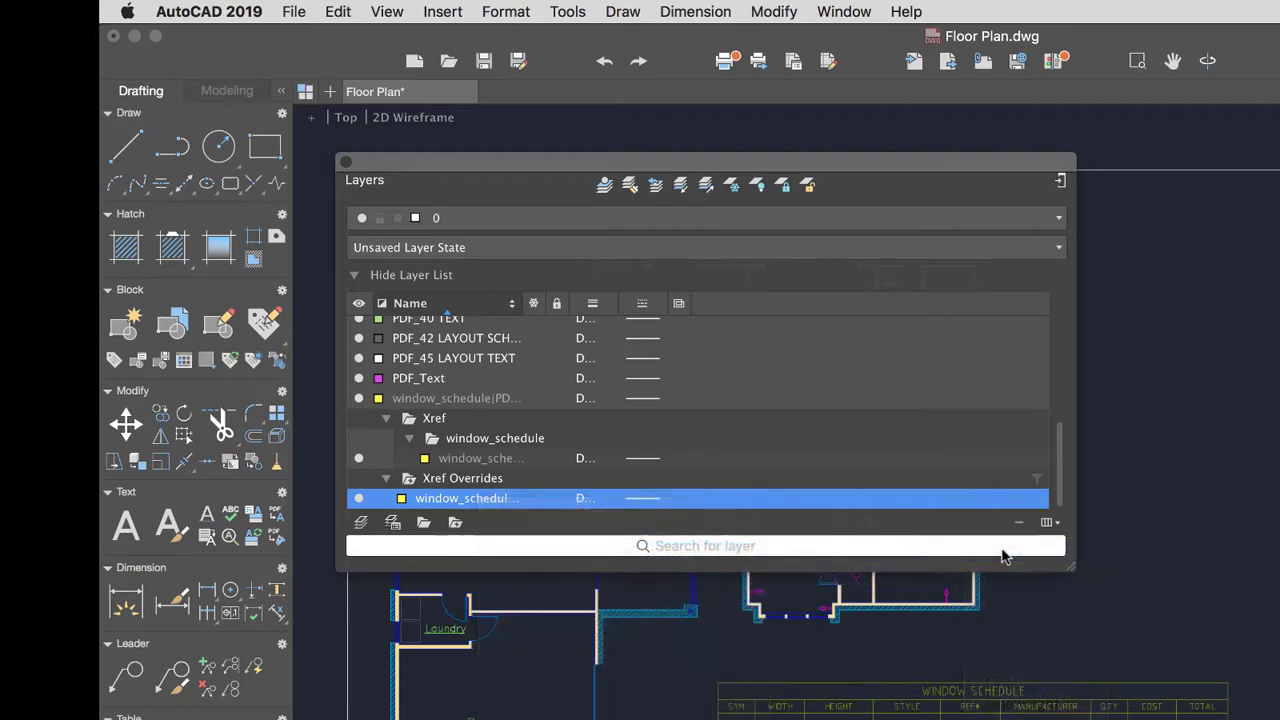